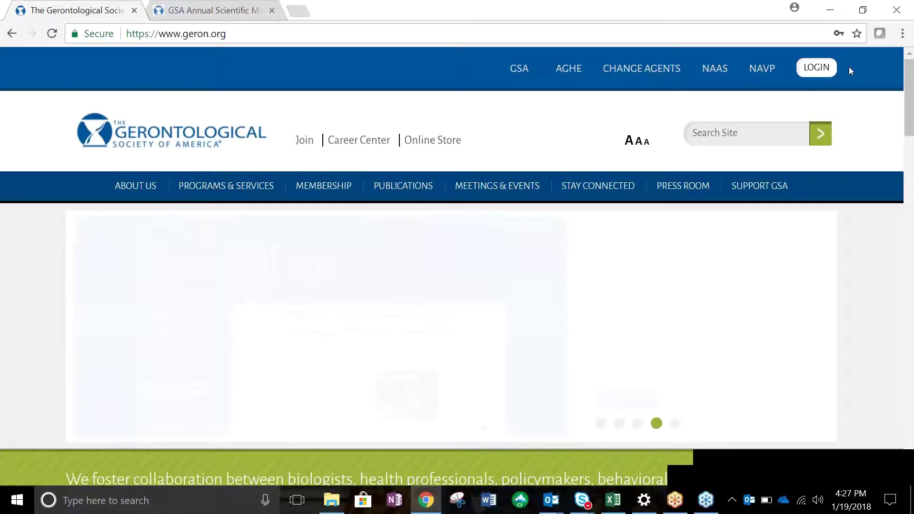
Sign in to the GSA website using the saved member credentials.
click(817, 68)
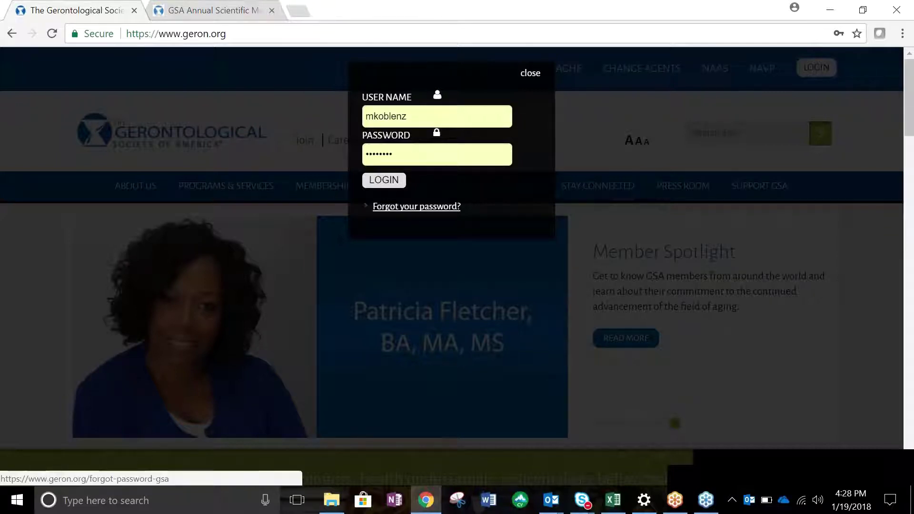
click(401, 185)
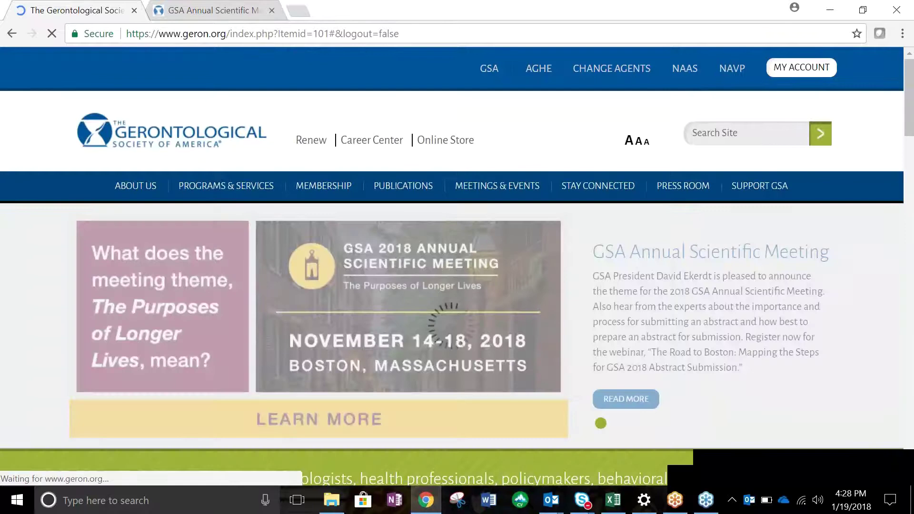
Go to Abstract Central and scroll to the Abstracts section on the GSA 2018 home page.
click(776, 69)
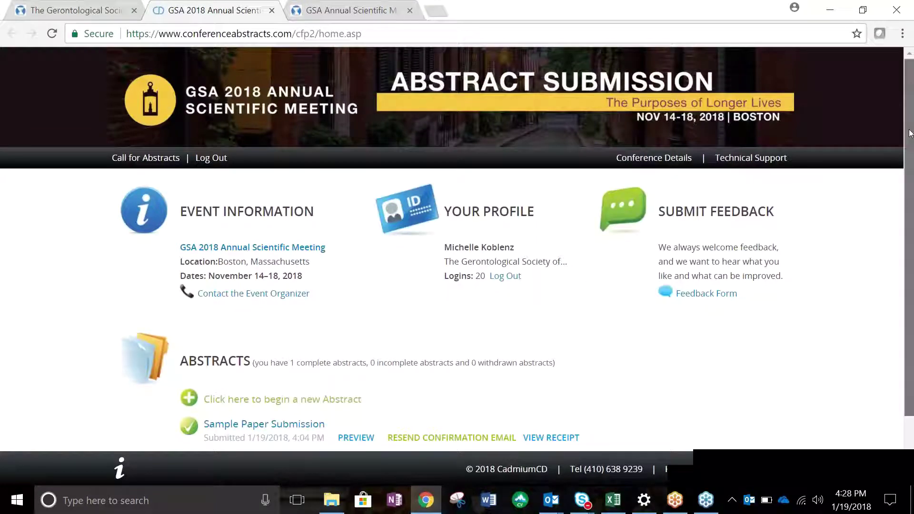
drag(910, 133, 912, 162)
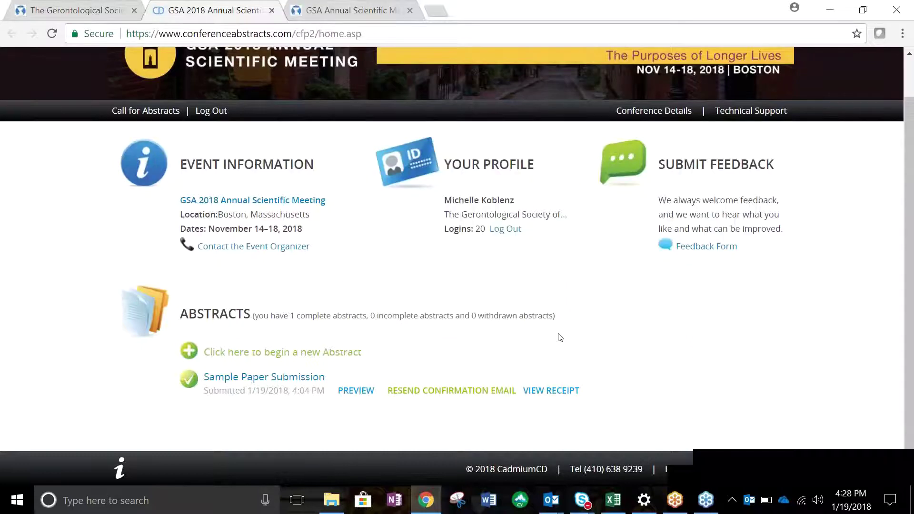
Begin a new abstract titled 'Sample Symposium GSA Submission', with type Symposium and category Professional.
click(338, 353)
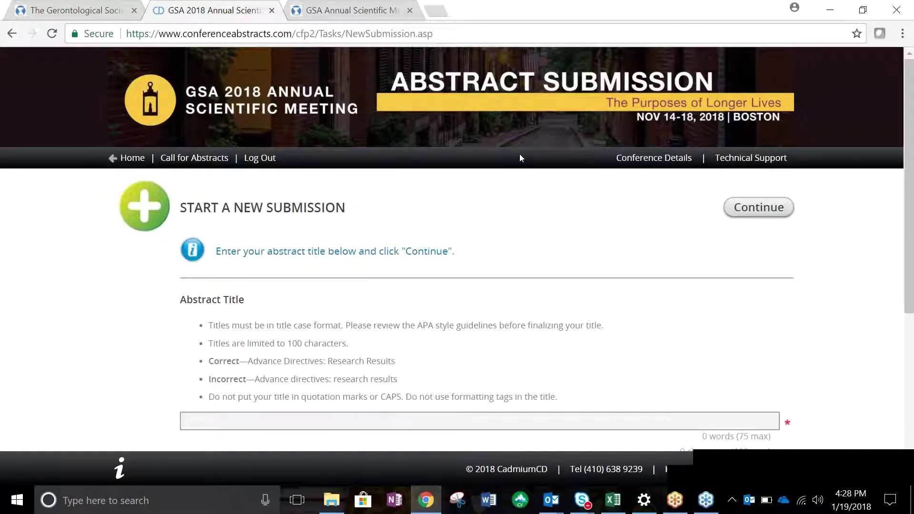
drag(910, 153, 810, 248)
click(747, 295)
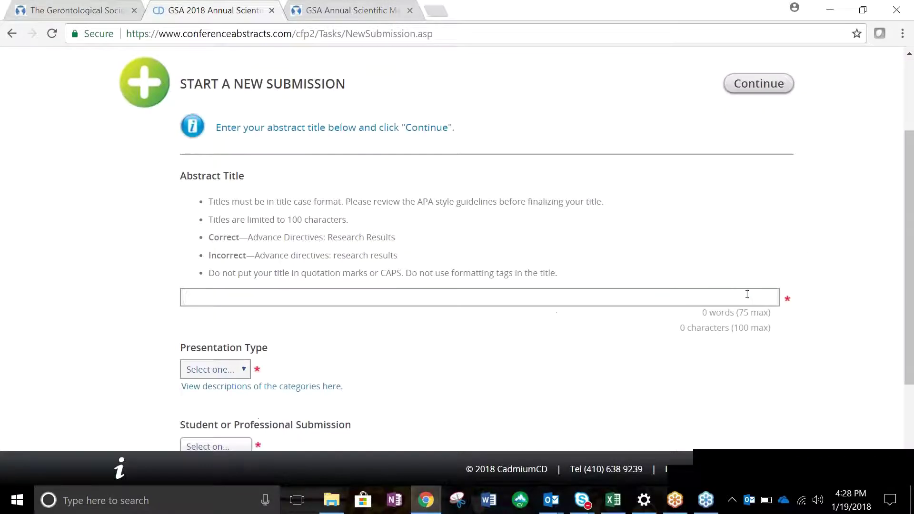
text(Sample Symposium )
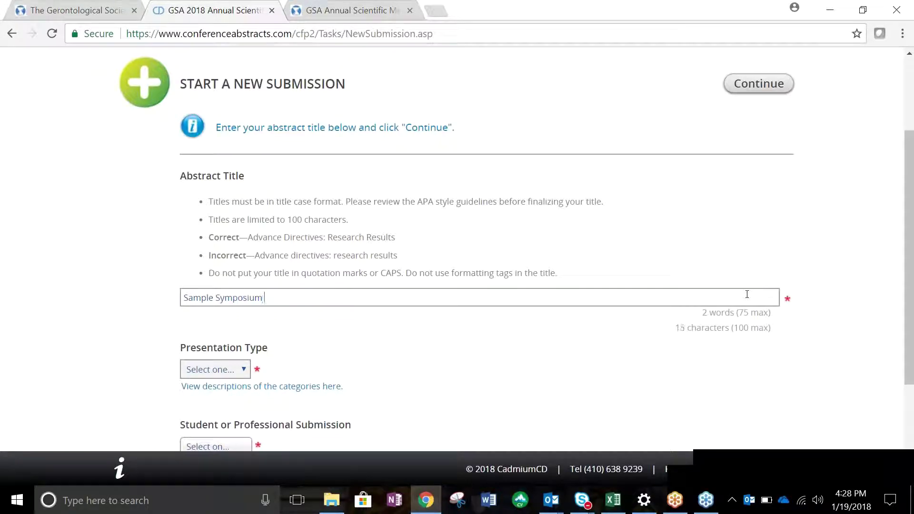
text(GSA Submission)
drag(910, 224, 911, 307)
click(232, 224)
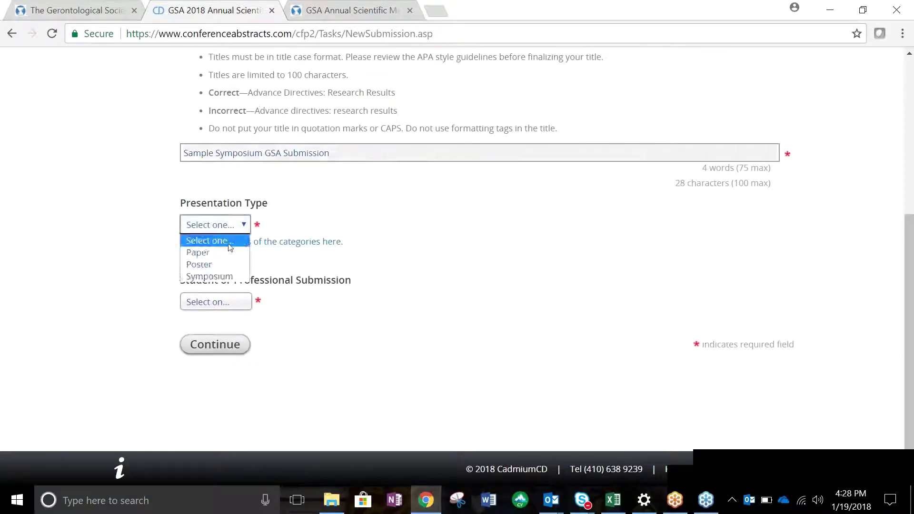
click(234, 277)
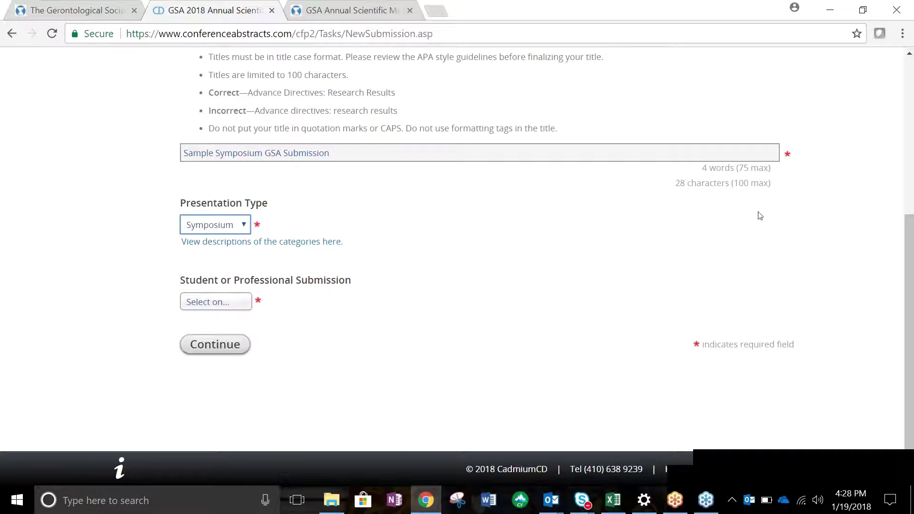
click(239, 302)
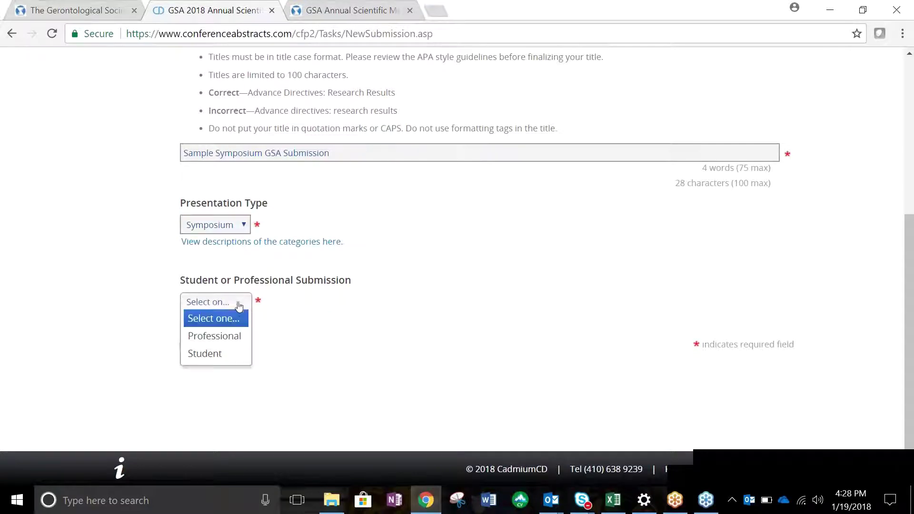
click(237, 338)
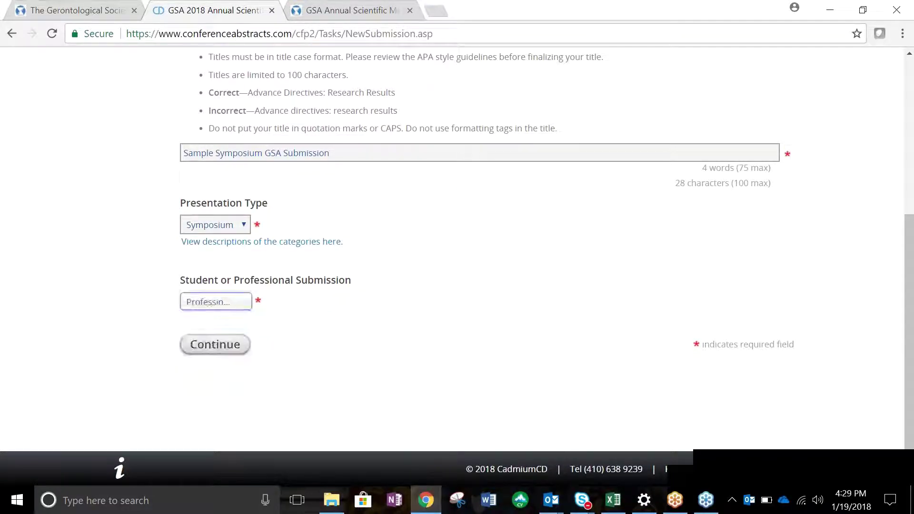
Create the submission and open task 1, Program Overview, from its Task List.
click(245, 345)
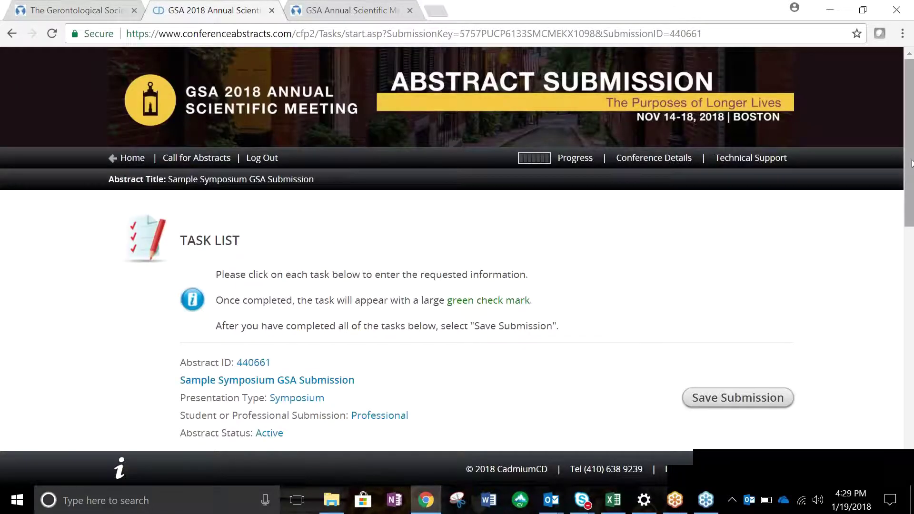
drag(912, 163, 912, 213)
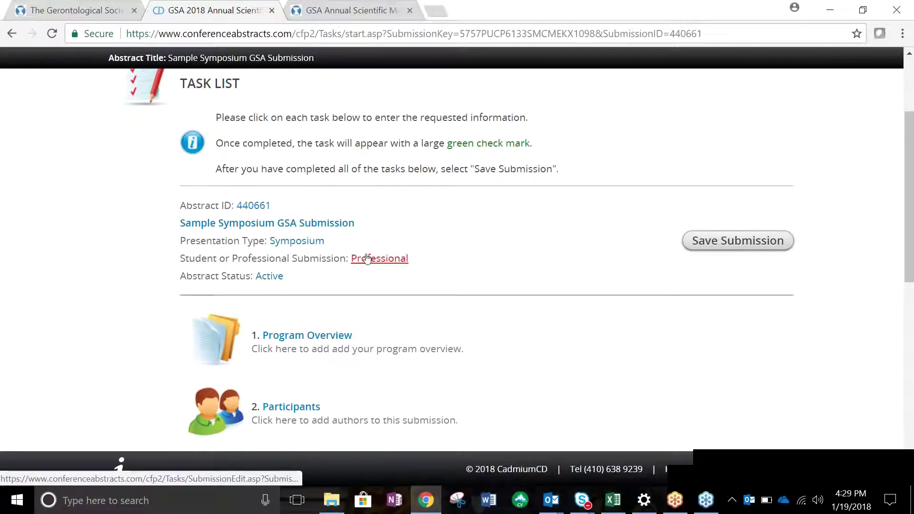
drag(904, 226, 913, 314)
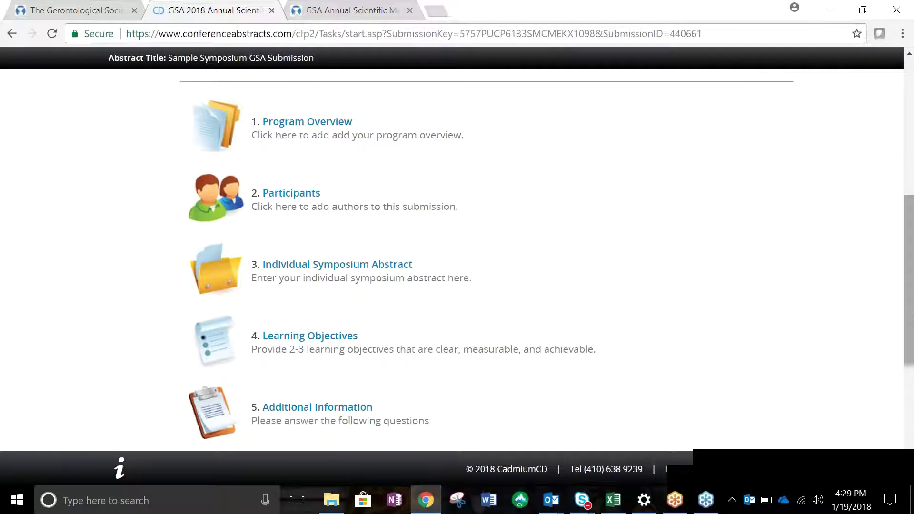
drag(913, 315, 912, 314)
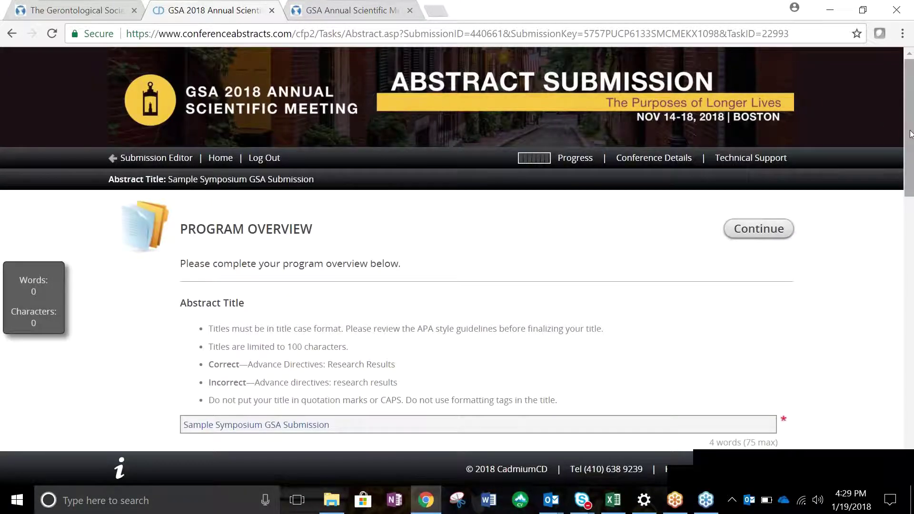
Choose Health Sciences as the program section.
drag(911, 135, 911, 218)
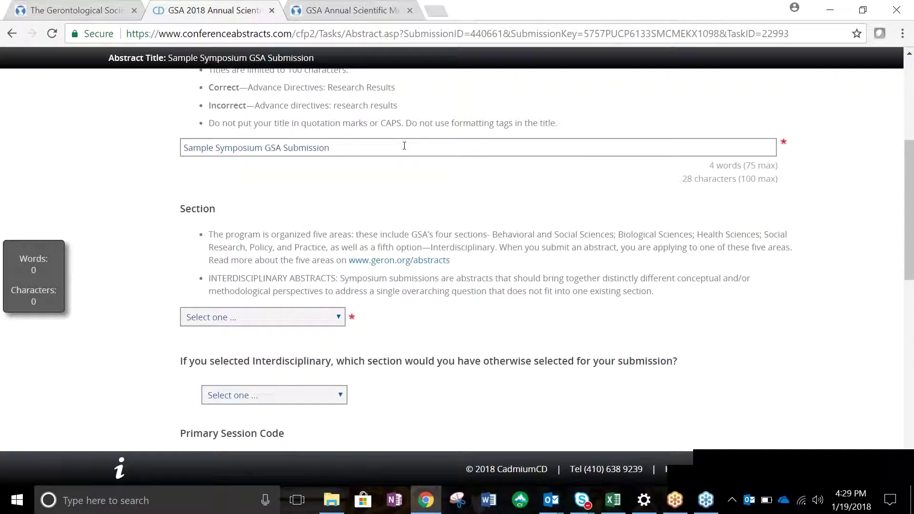
click(306, 321)
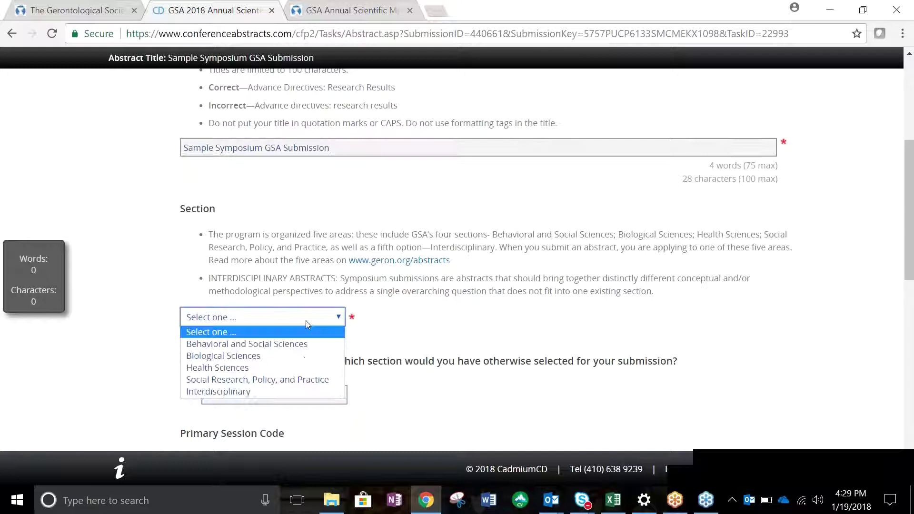
click(297, 369)
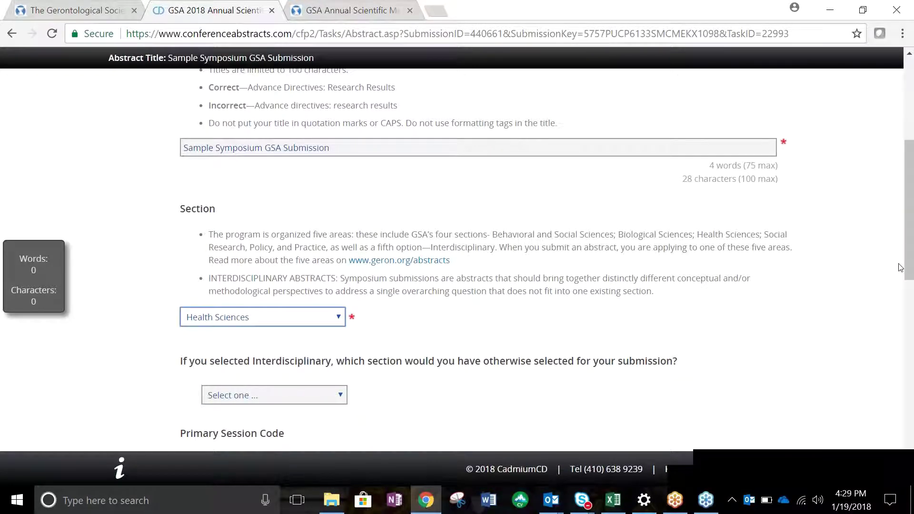
Leave the alternative sections unchanged and set the primary session code to Dementia/Delirium.
drag(900, 268, 911, 346)
click(344, 168)
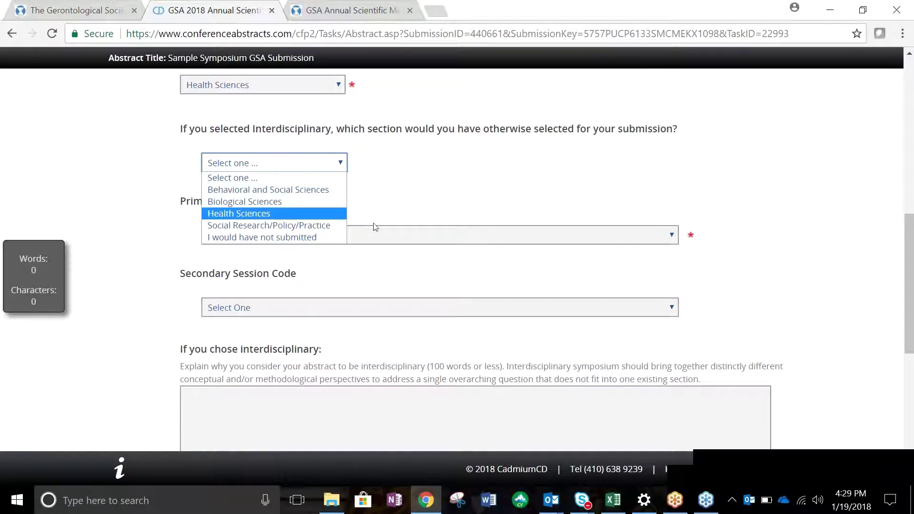
click(378, 235)
click(379, 235)
drag(673, 267, 684, 324)
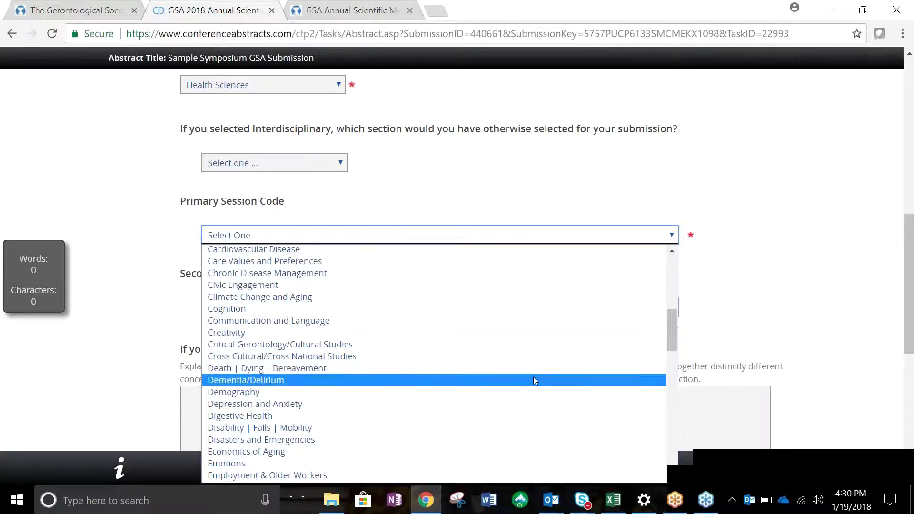
click(534, 379)
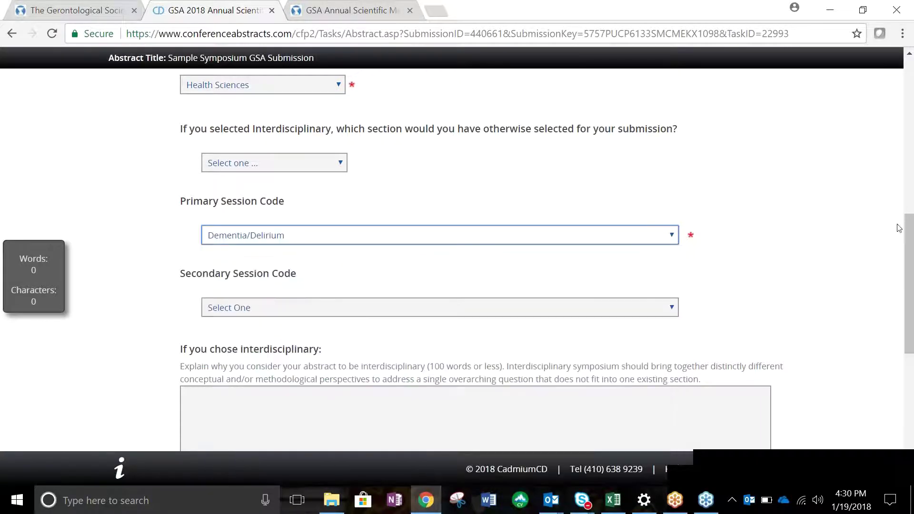
scroll(909, 278, down, 2)
drag(910, 277, 907, 312)
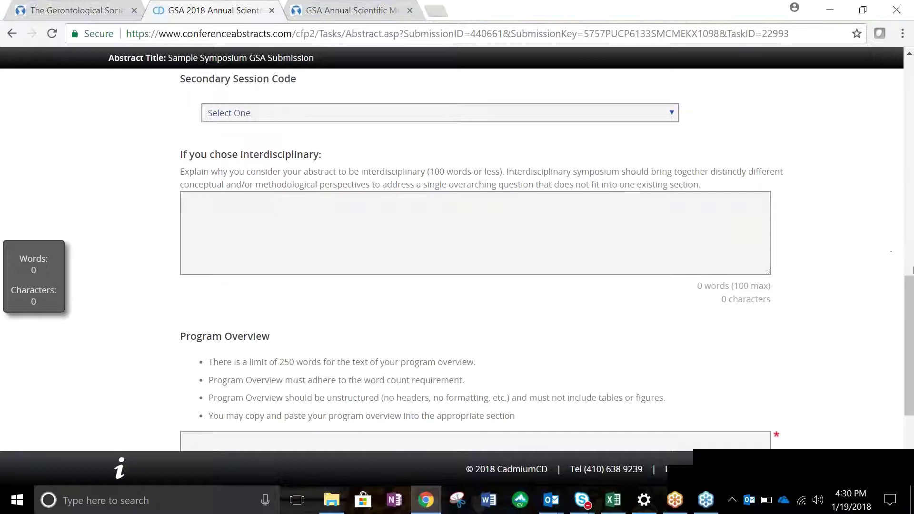
Enter 'Sample Program Overview Text.' as the overview and continue to the Task List.
drag(909, 293, 913, 338)
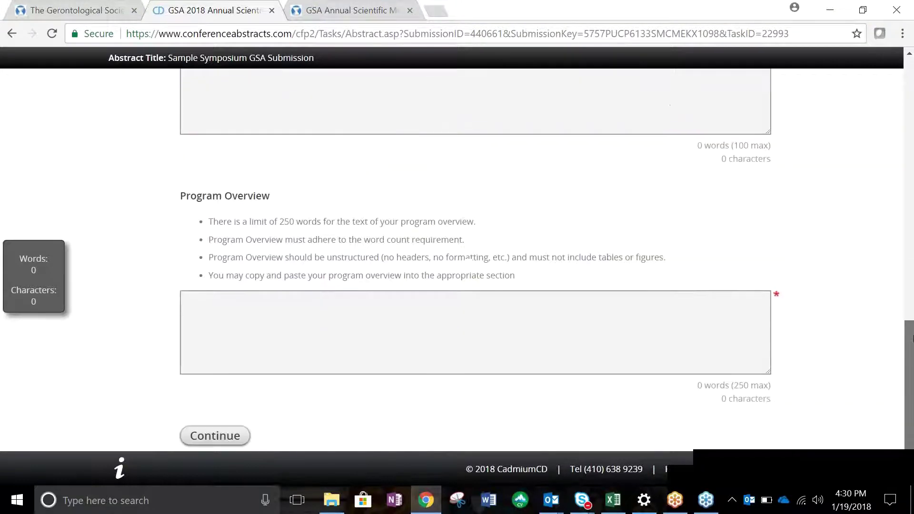
click(534, 303)
text(Sampl)
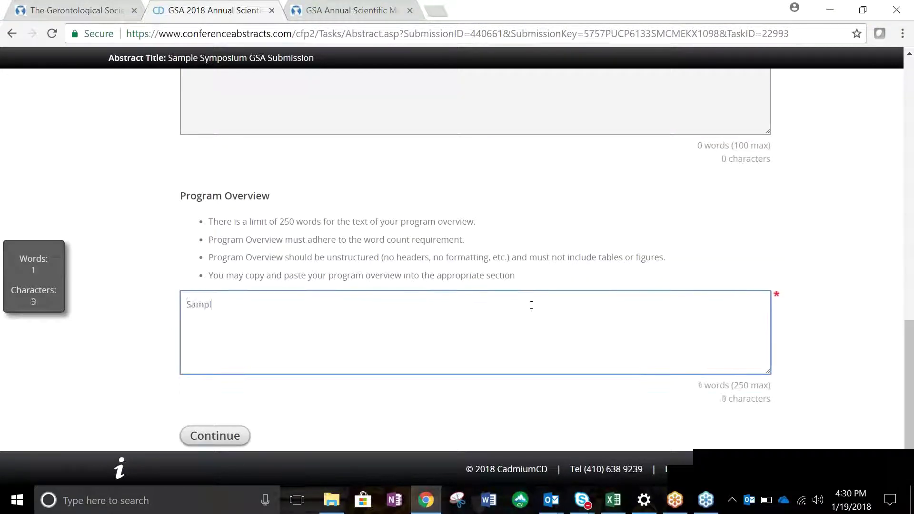
text(e Program Overview T)
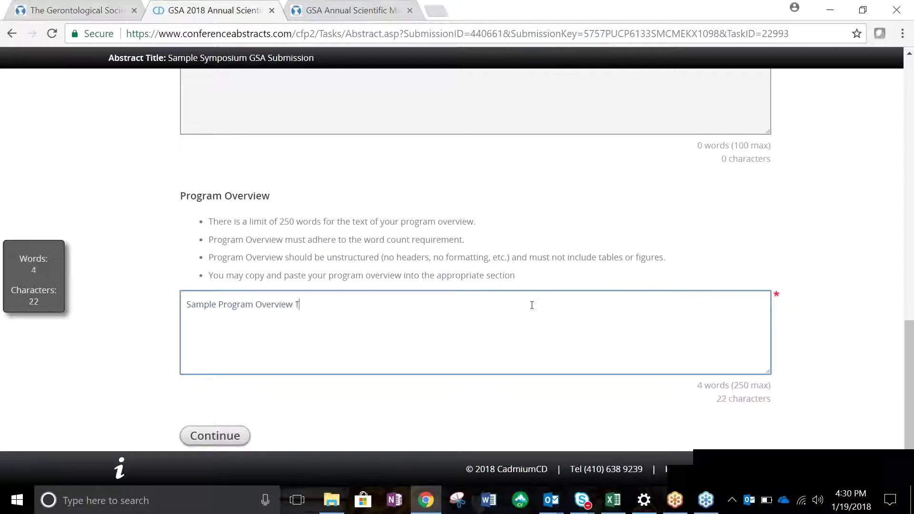
text(ext.)
click(214, 435)
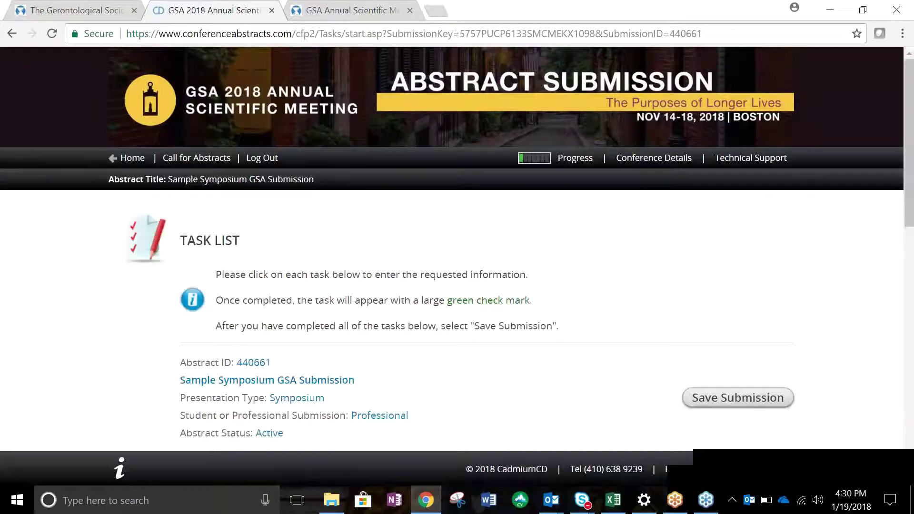
Open task 2, Participants, from the Task List.
drag(912, 102, 912, 226)
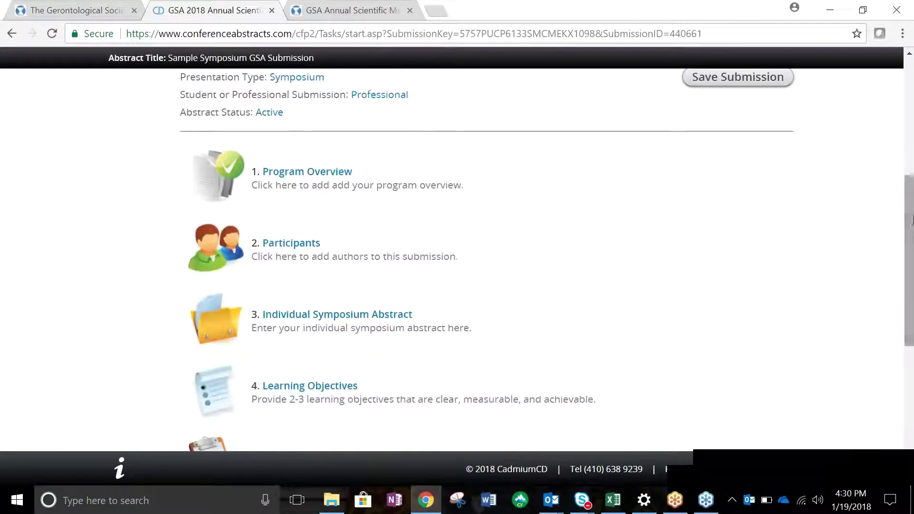
click(315, 244)
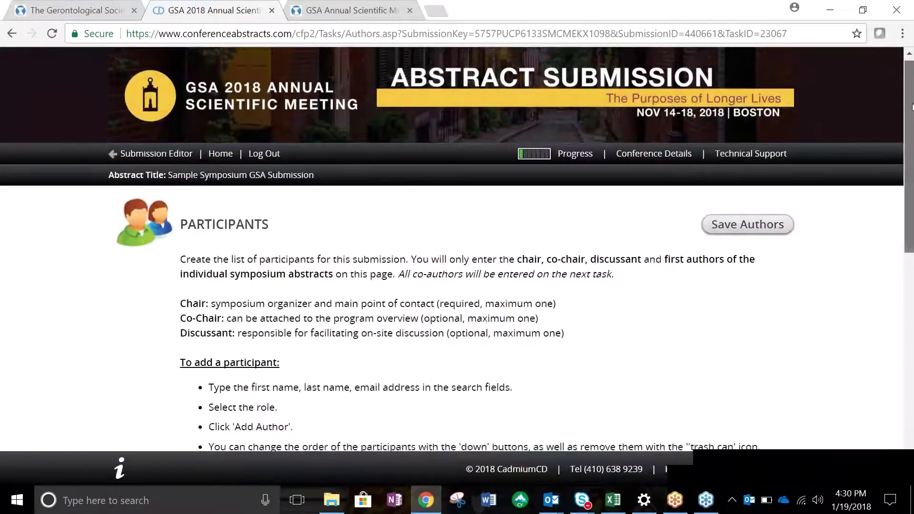
Add a participant's first name, last name and e-mail with the Individual Symposium Abstract First Author role.
drag(912, 95, 912, 303)
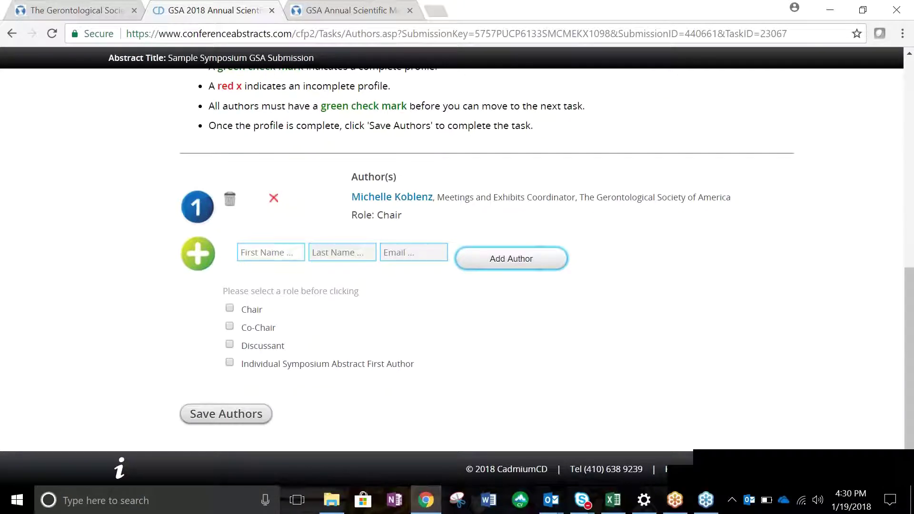
click(269, 252)
key(Tab)
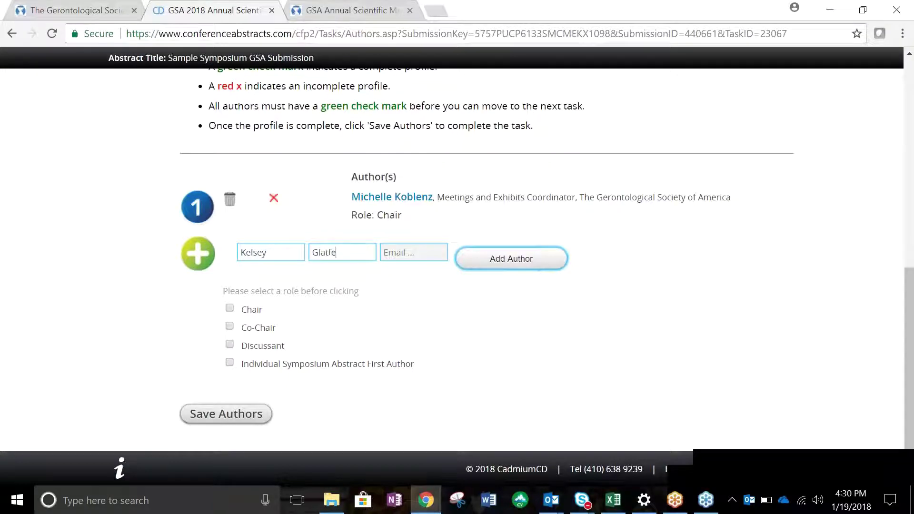
key(Tab)
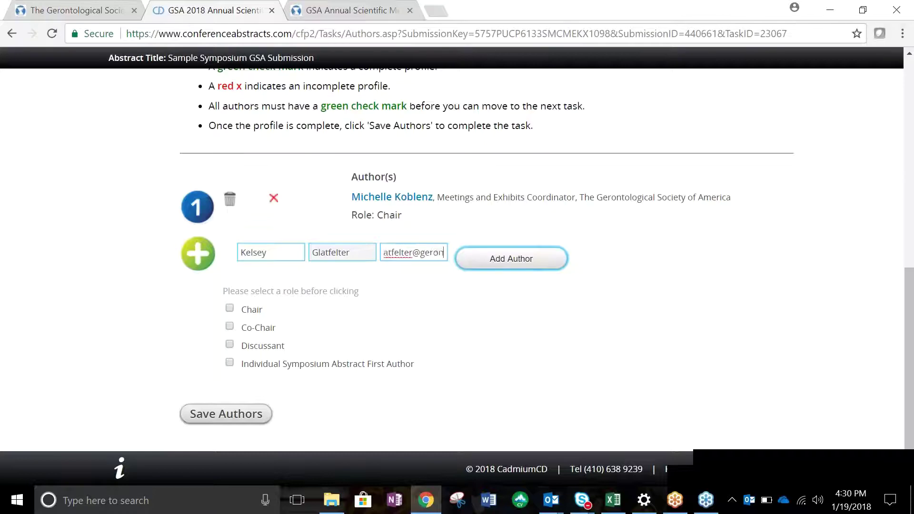
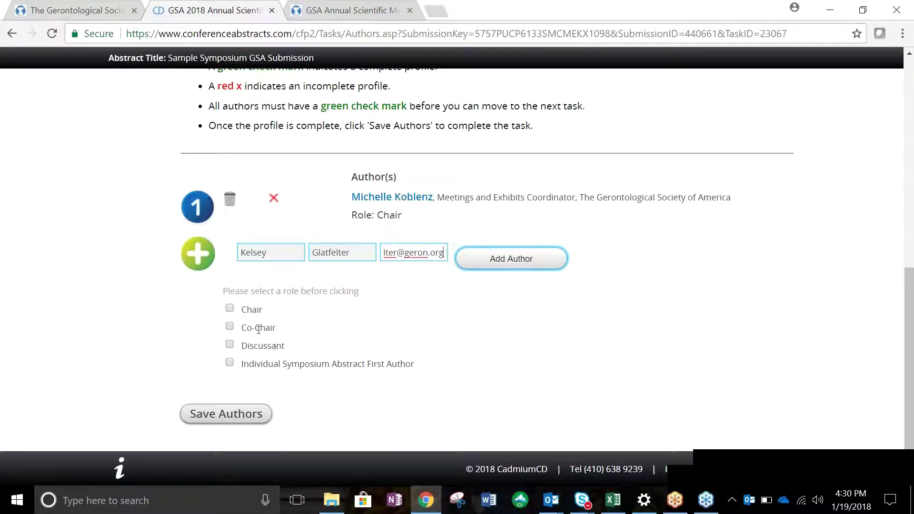
click(230, 363)
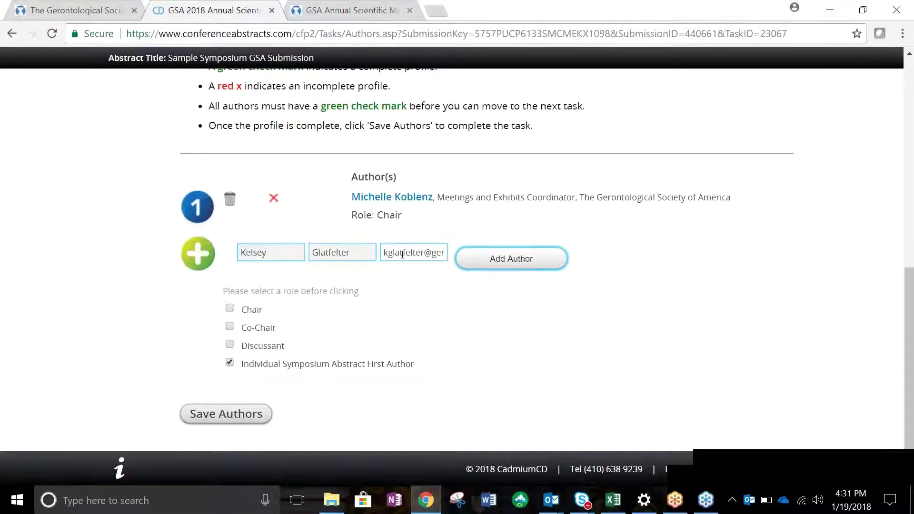
click(466, 265)
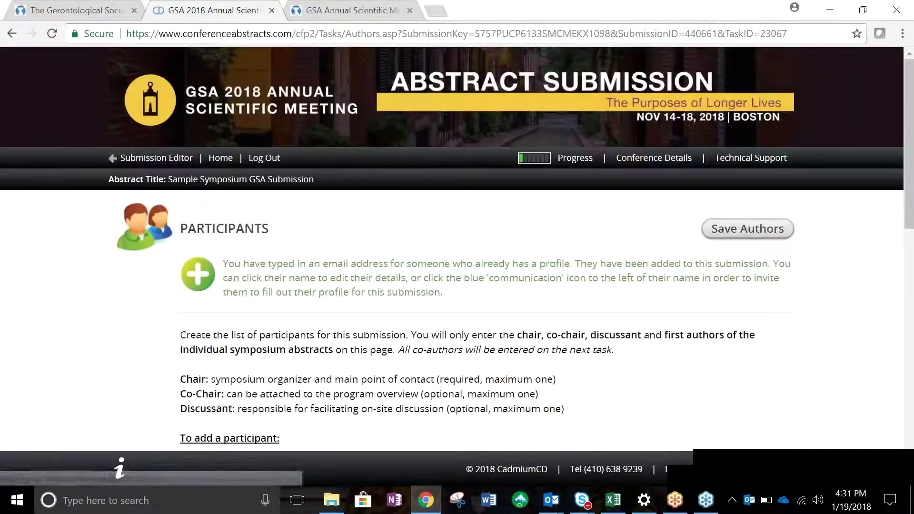
drag(911, 168, 912, 370)
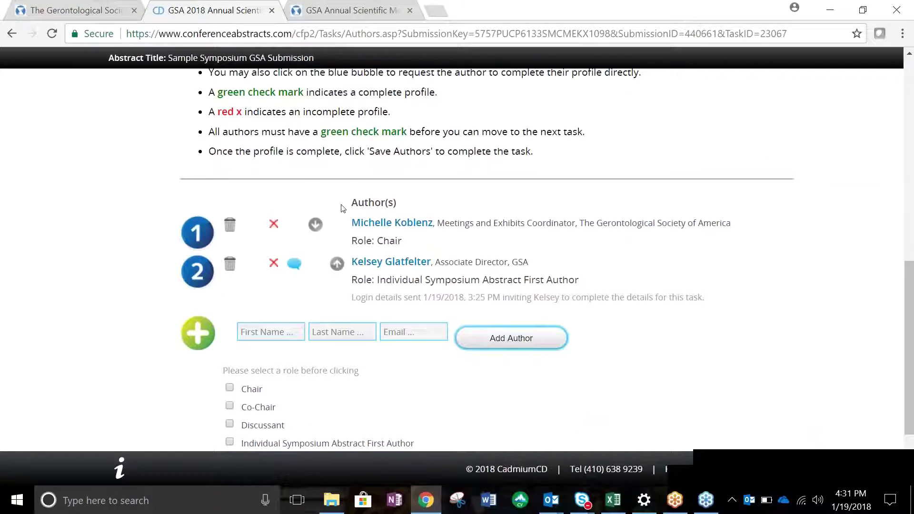
Open the chair's Author Details and accept them so the chair's profile is complete.
click(363, 223)
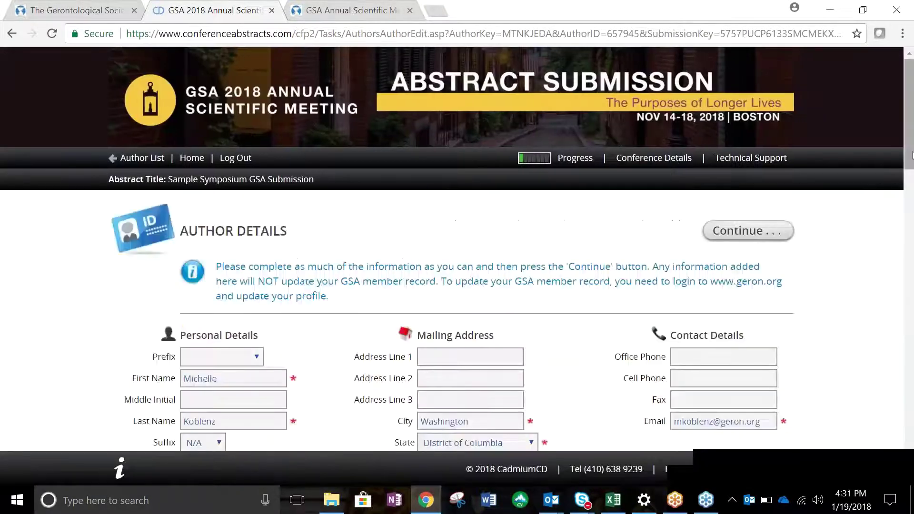
drag(912, 151, 912, 441)
click(197, 417)
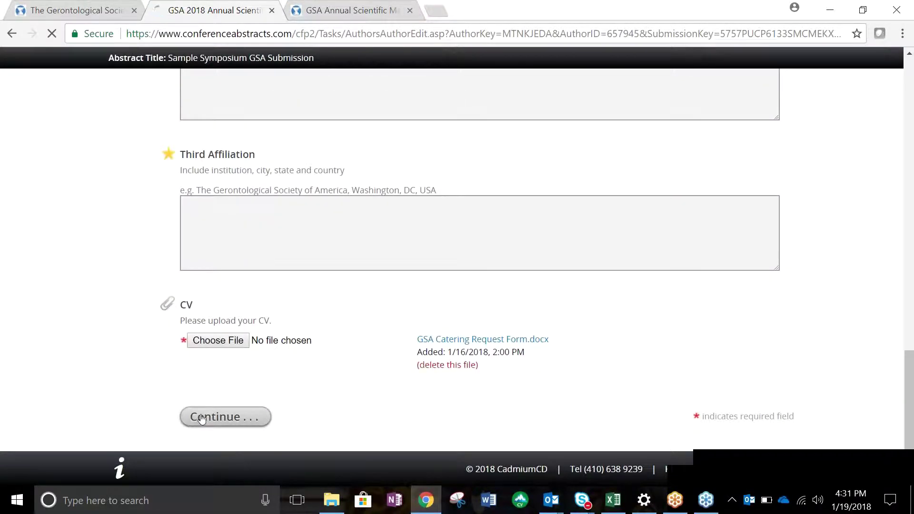
drag(912, 171, 912, 338)
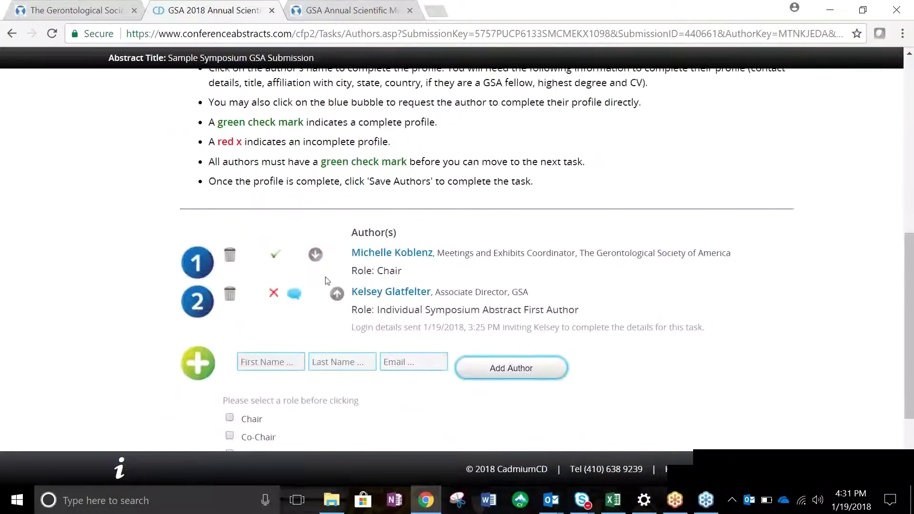
Email the first author a profile-completion request from the communication bubble beside their name.
click(294, 294)
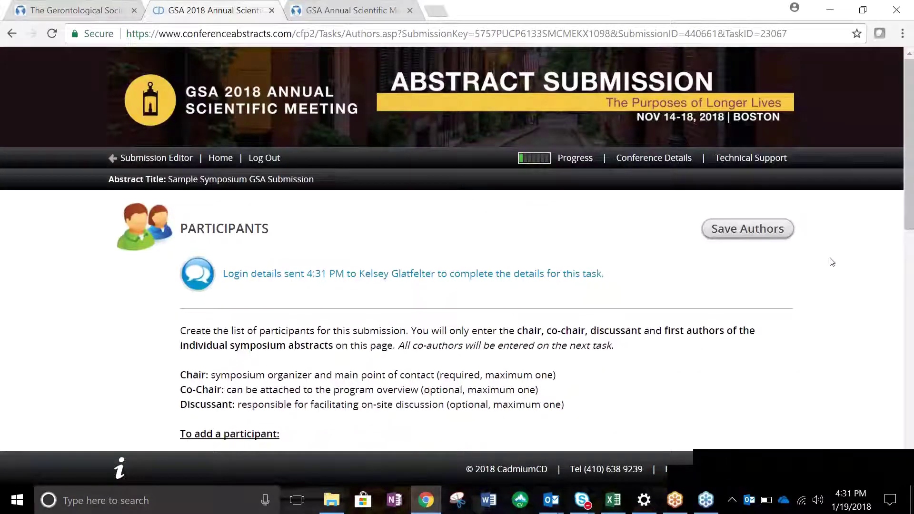
drag(909, 180, 912, 314)
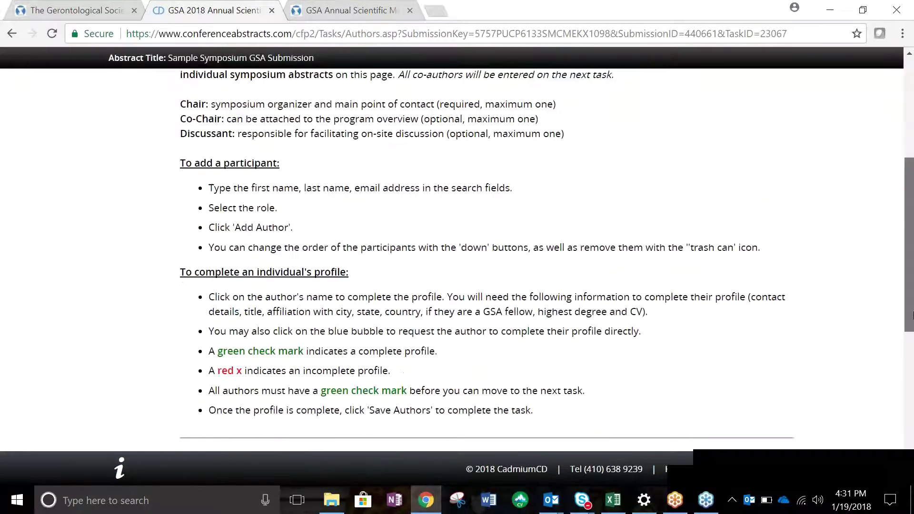
scroll(488, 278, down, 5)
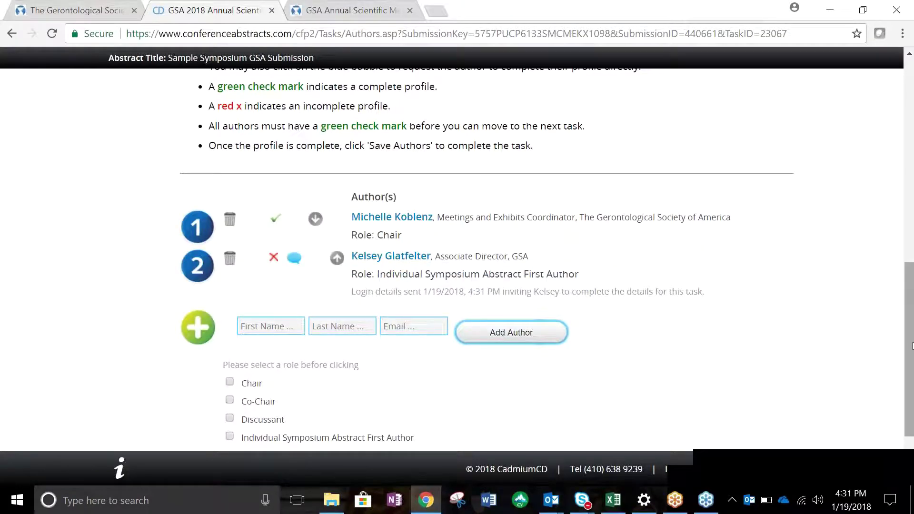
drag(910, 367, 912, 404)
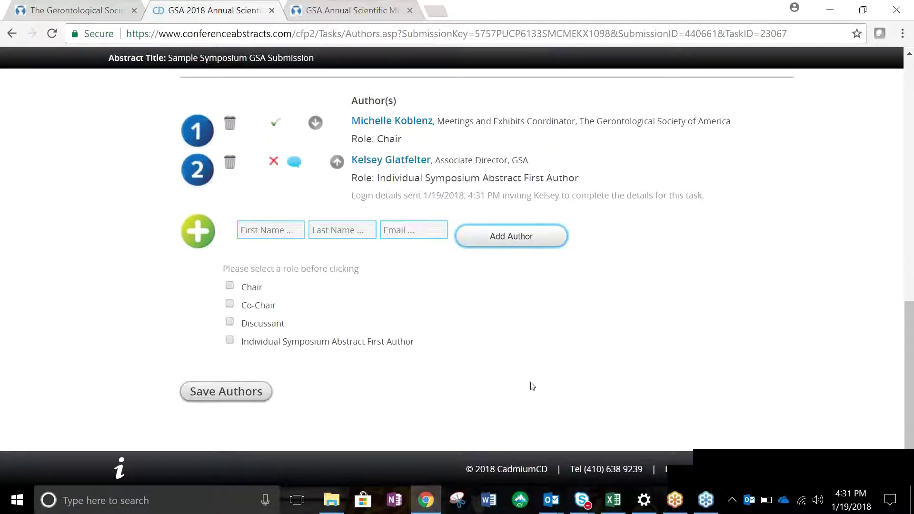
Save the participant list and open task 3, Individual Symposium Abstract.
click(221, 393)
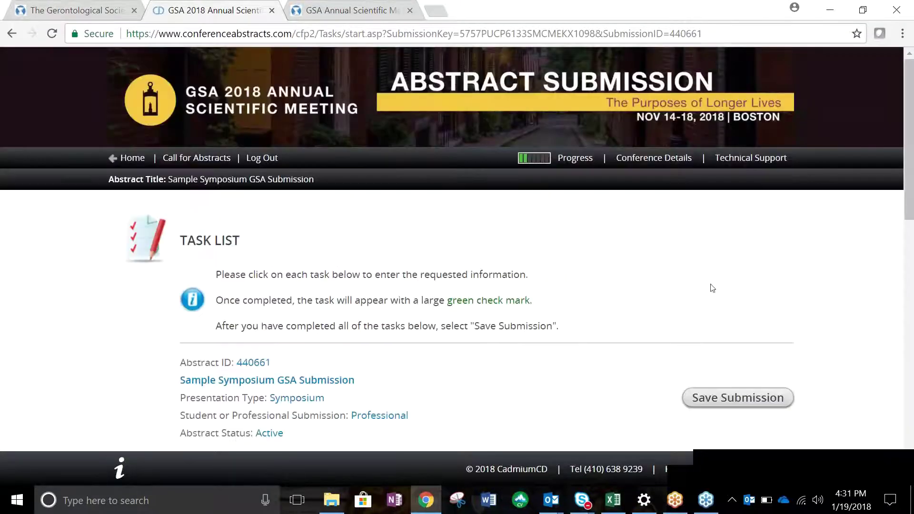
drag(911, 193, 912, 341)
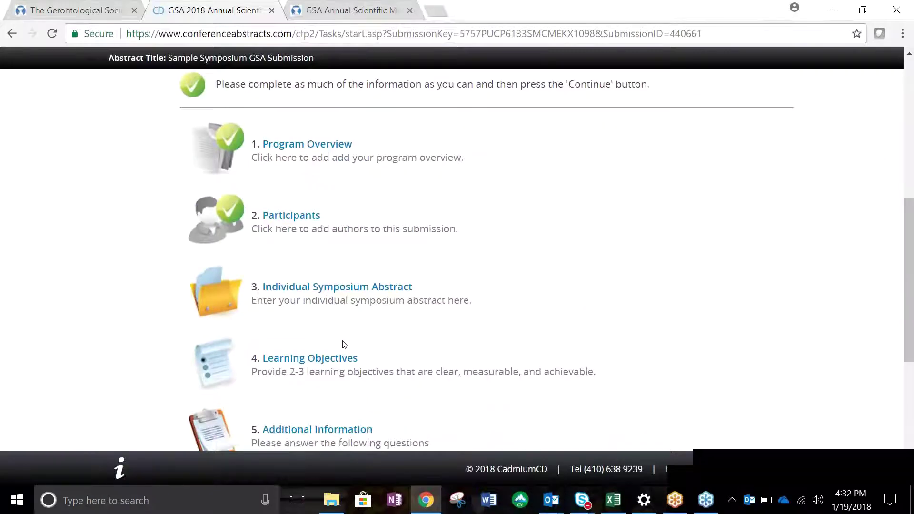
click(371, 288)
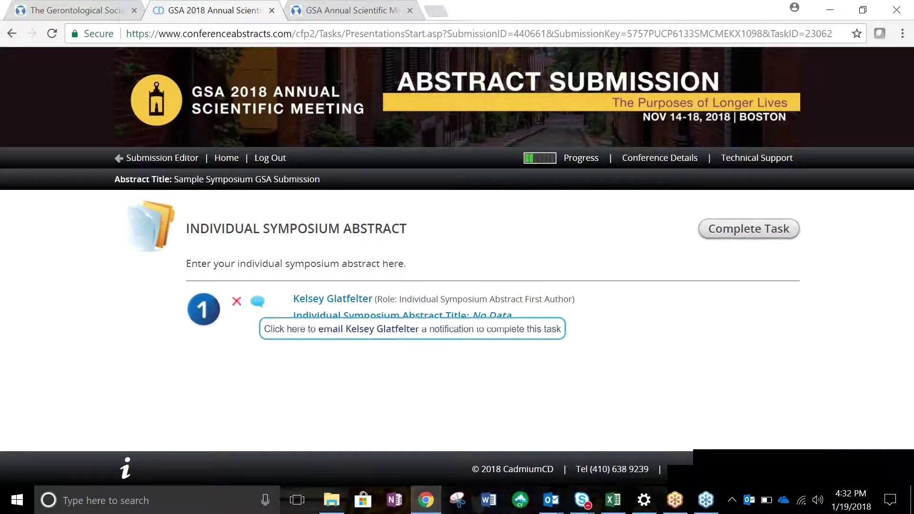
Title the first author's abstract 'Individual Symposium Abstract Sample', add sample body text, and continue.
click(258, 305)
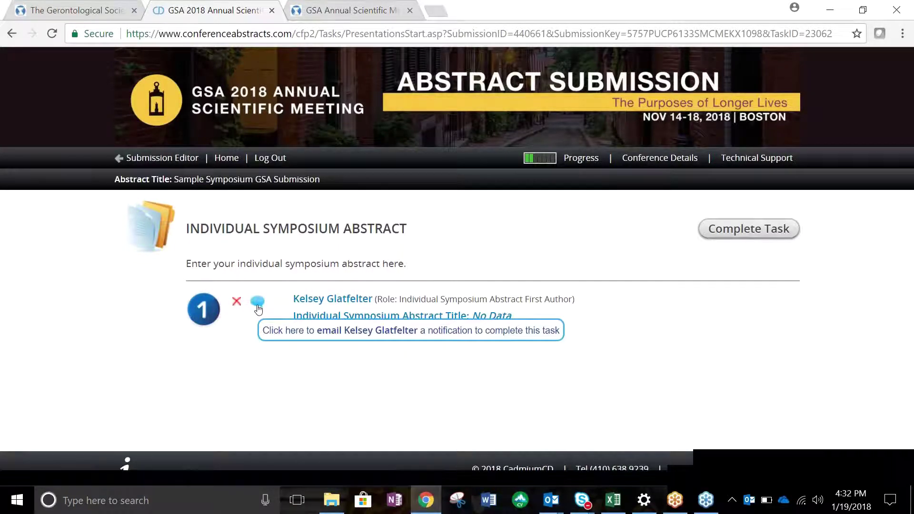
click(309, 300)
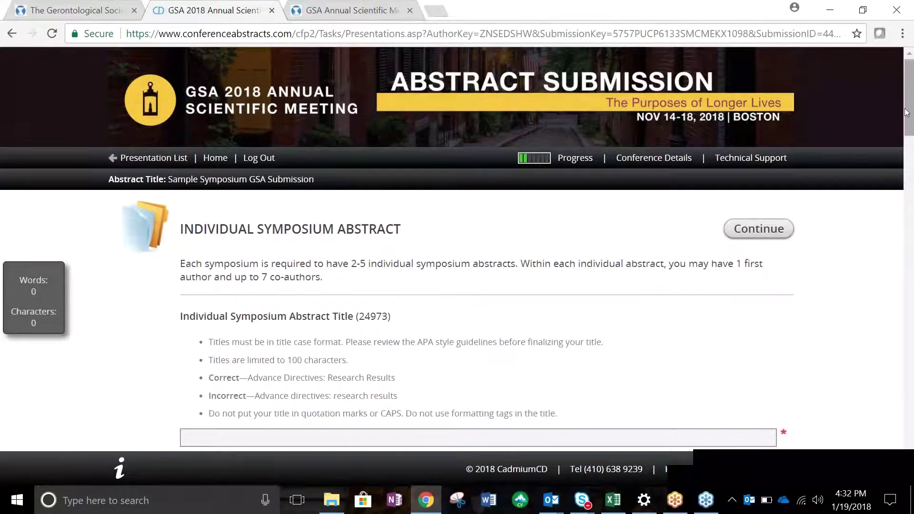
drag(905, 118, 905, 166)
click(760, 145)
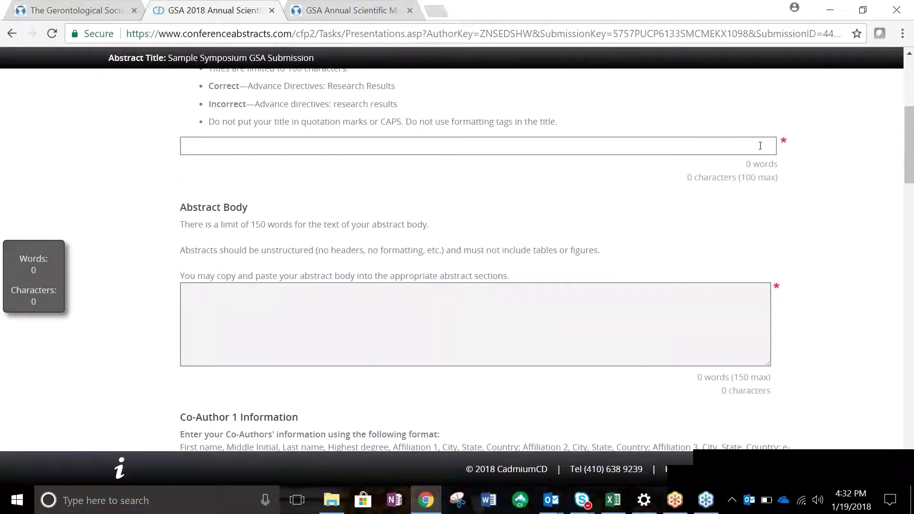
text(Individual Symposium Abstra)
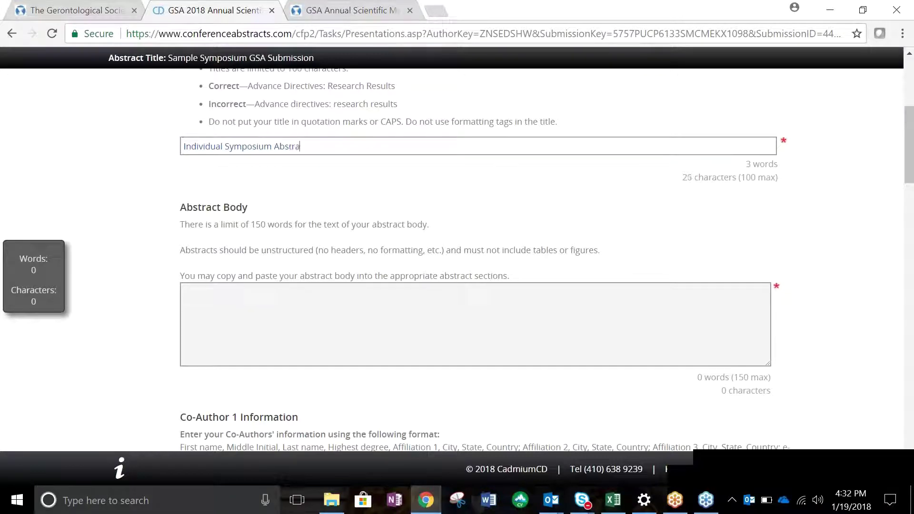
text(ct Sample)
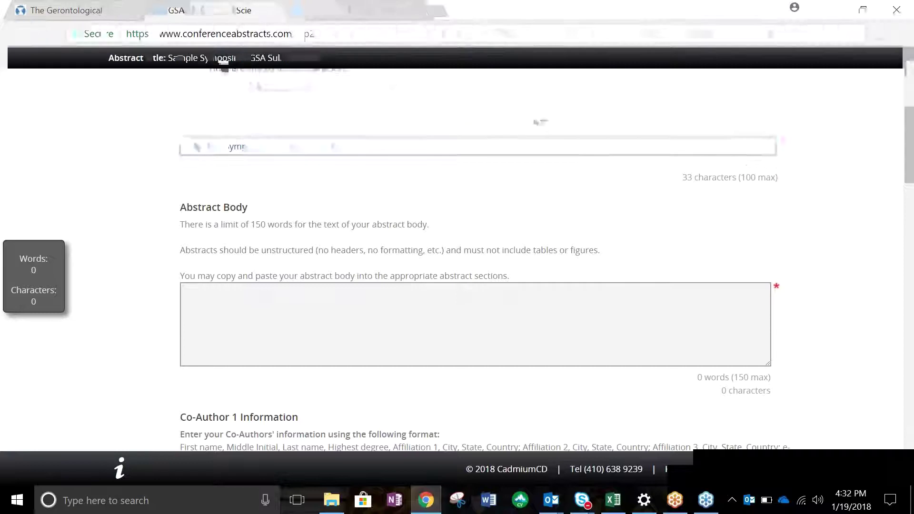
key(Tab)
text(Samp)
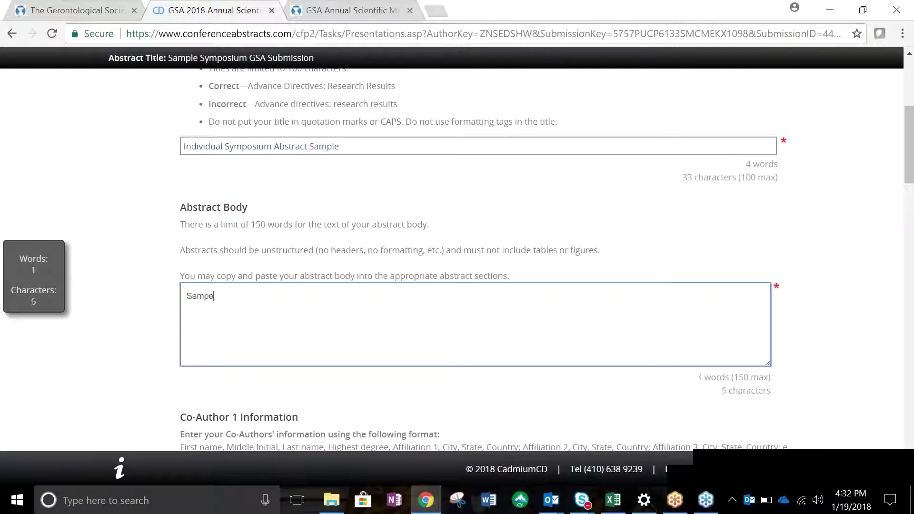
text(le abstract body.)
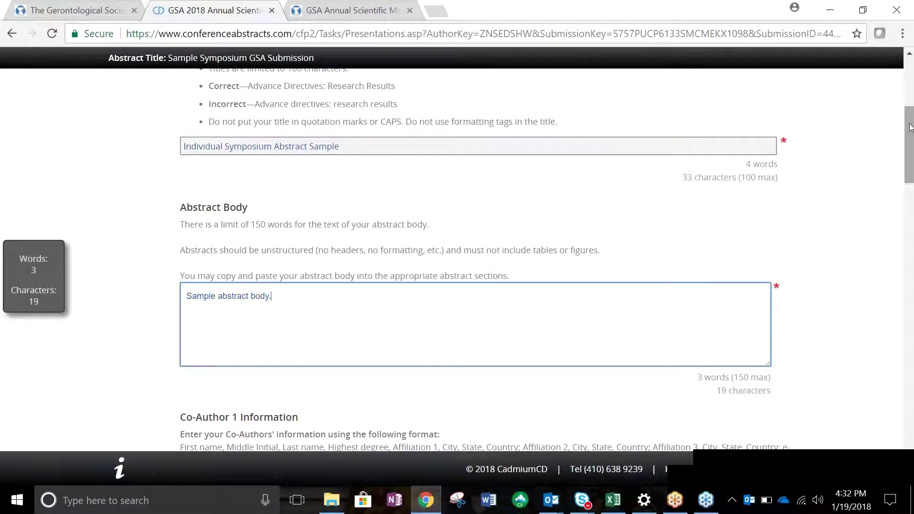
key(Tab)
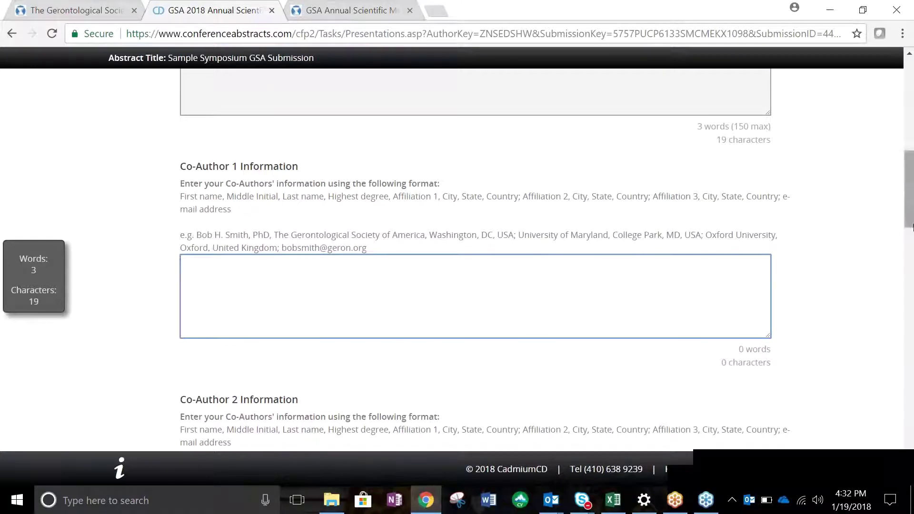
drag(911, 222, 912, 461)
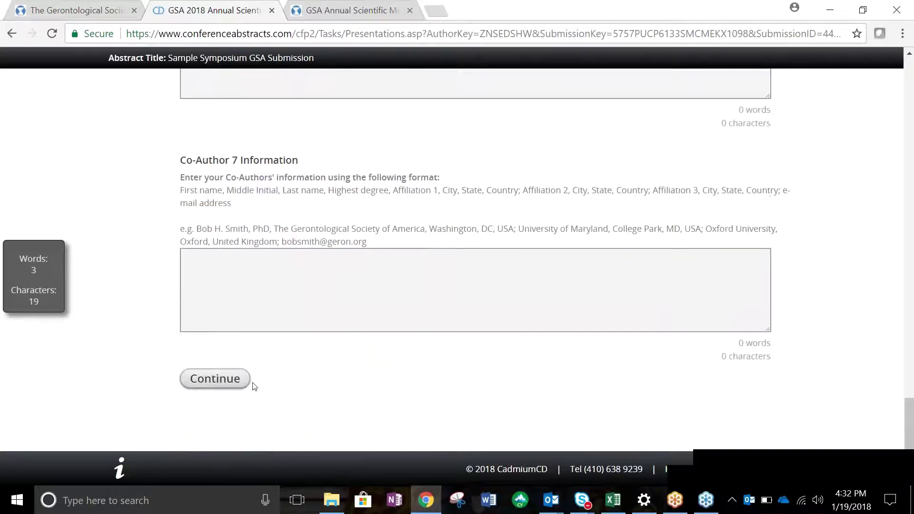
click(215, 380)
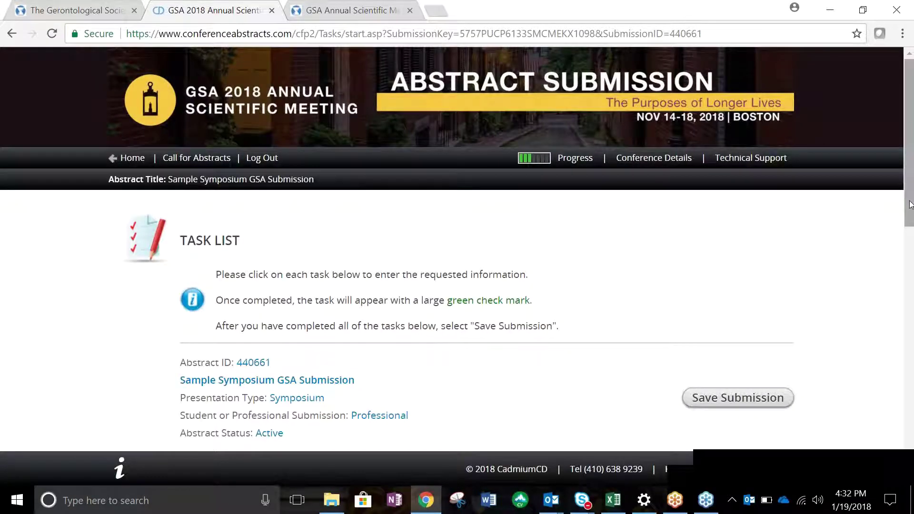
Fill Learning Objectives 1 and 2 with 'Learning Objective 1' and 'Learning objective 2', then continue.
drag(911, 204, 912, 377)
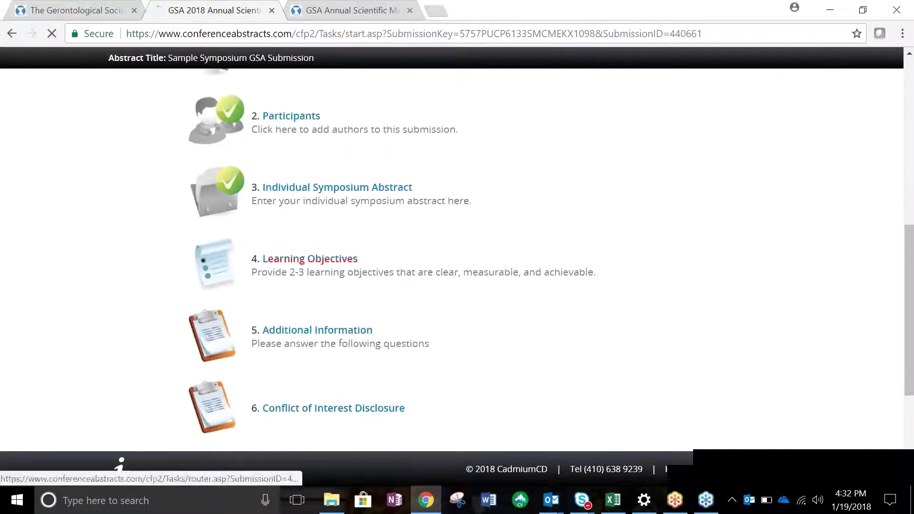
click(351, 260)
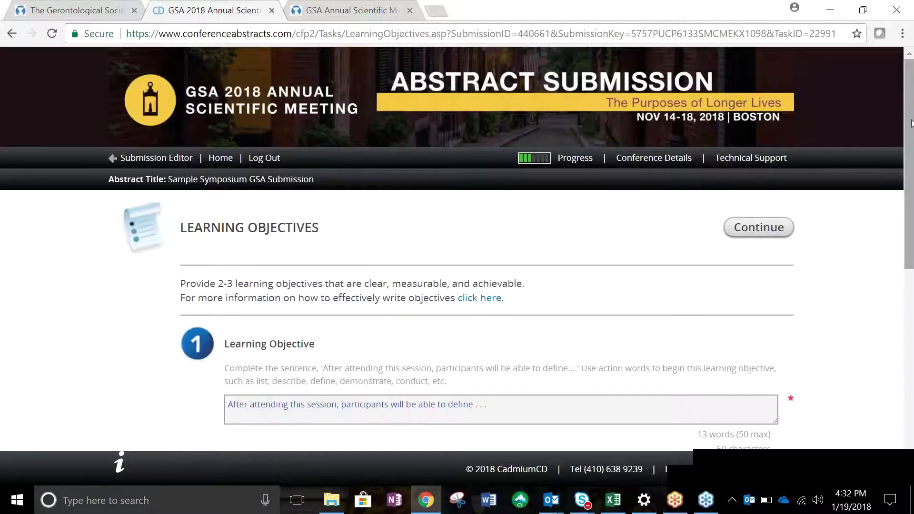
scroll(636, 90, down, 4)
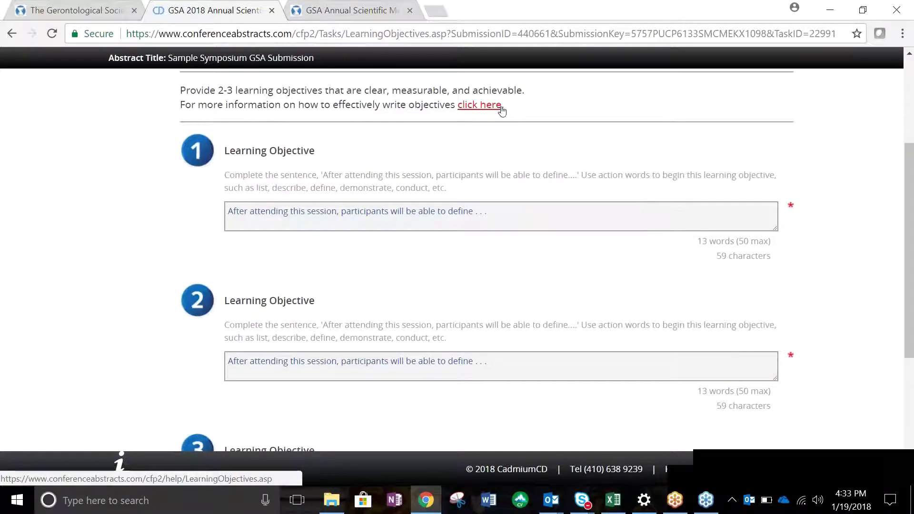
click(564, 210)
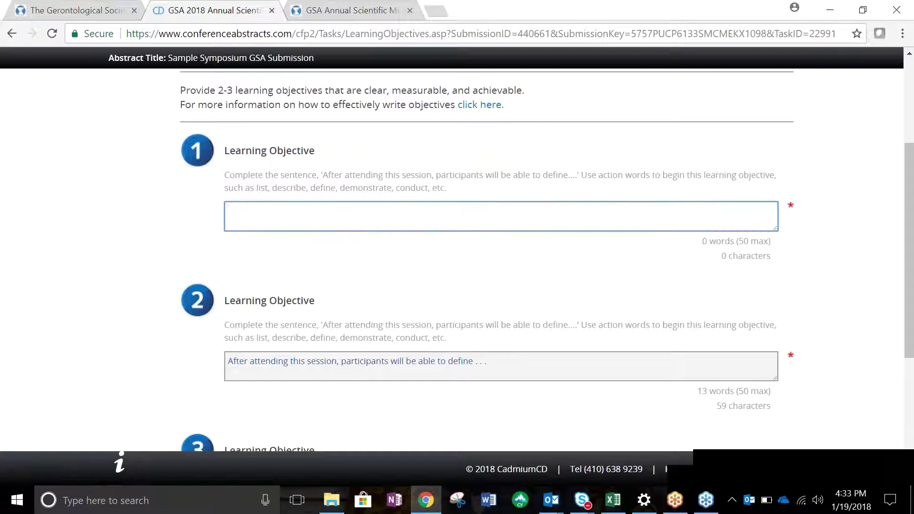
text(Learning )
text(Obe)
text(jective 1)
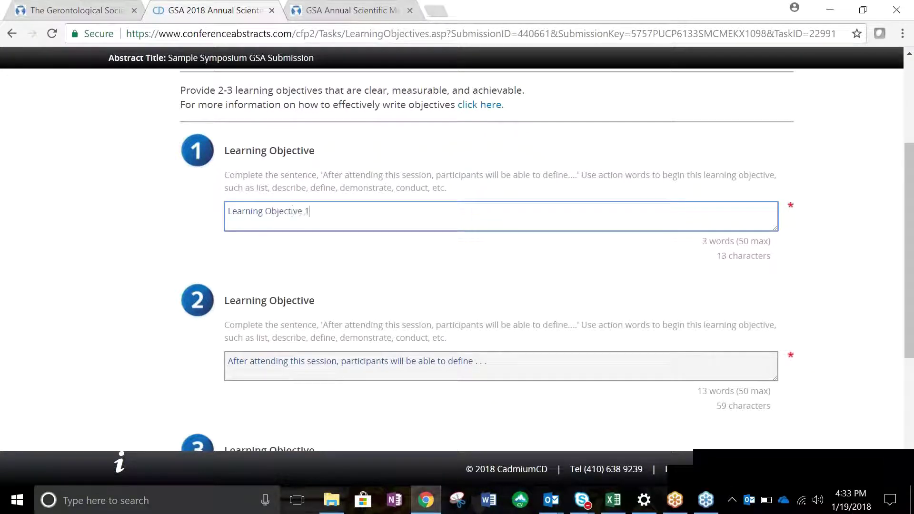
key(Tab)
text(Learnin)
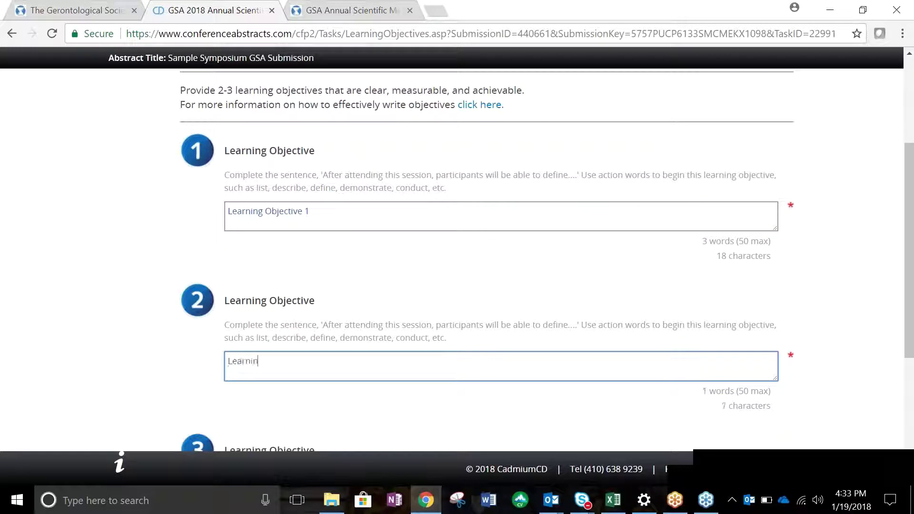
text(g objective 2)
scroll(907, 348, down, 2)
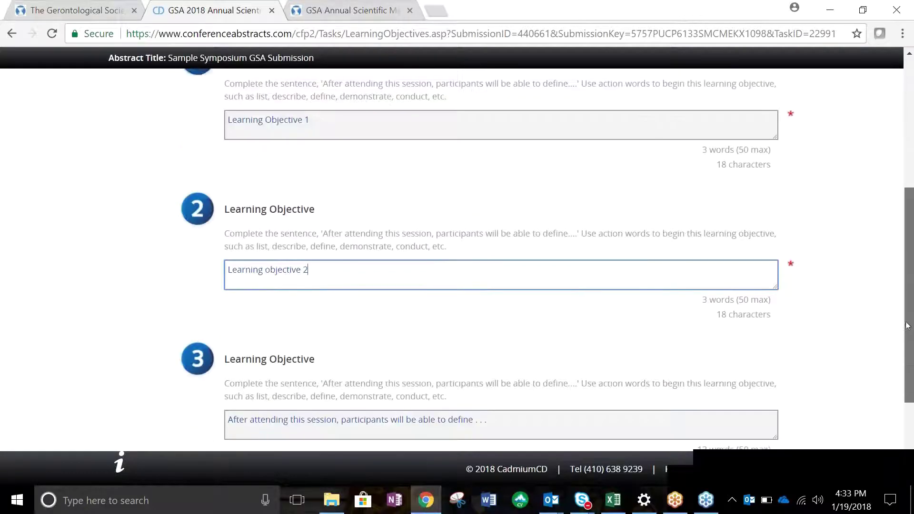
scroll(907, 348, down, 3)
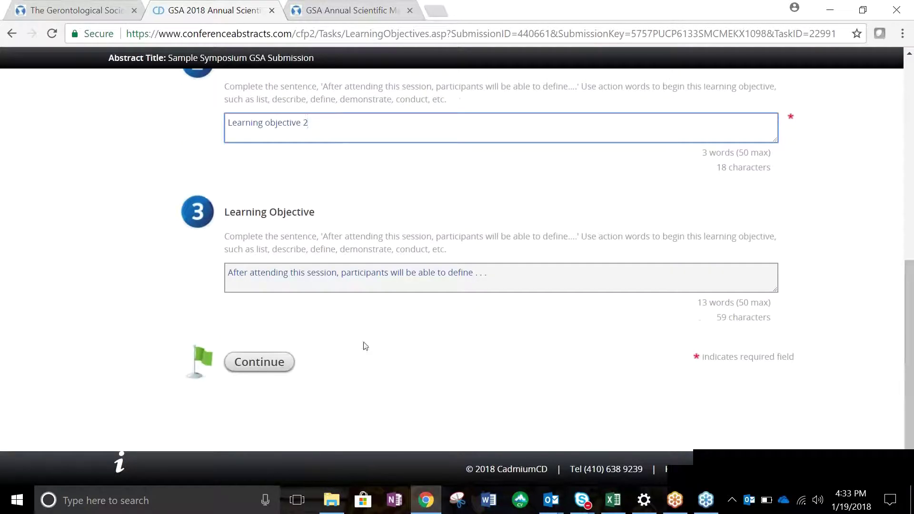
click(259, 363)
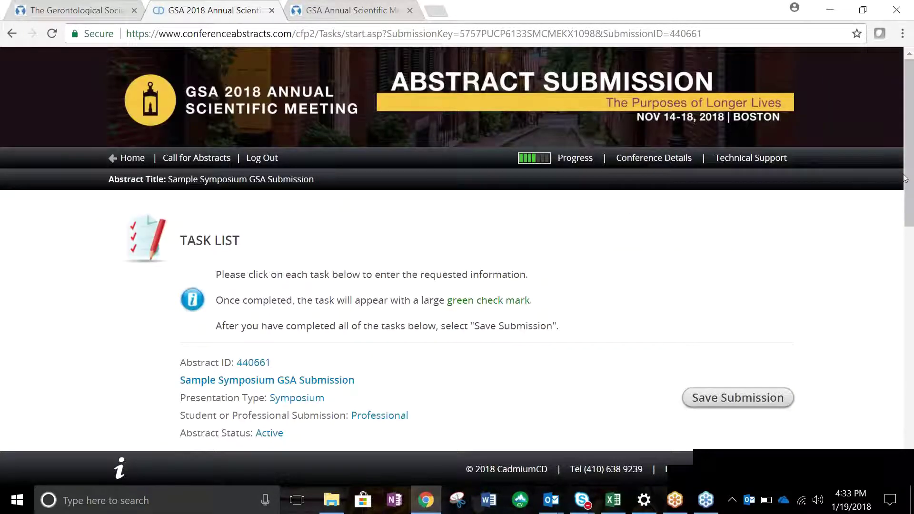
Complete Additional Information with the publication acknowledgment and 'GSA Member' as referral source.
scroll(906, 227, down, 2)
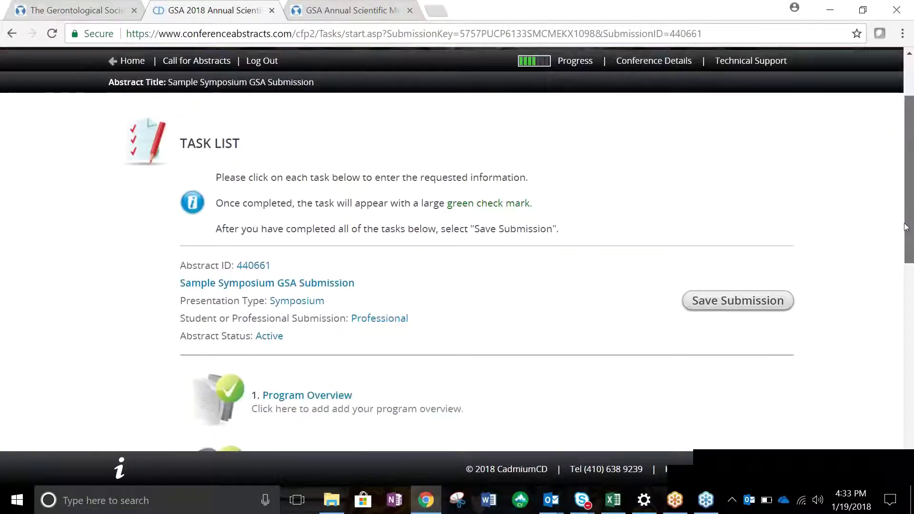
scroll(906, 227, down, 2)
scroll(908, 268, down, 6)
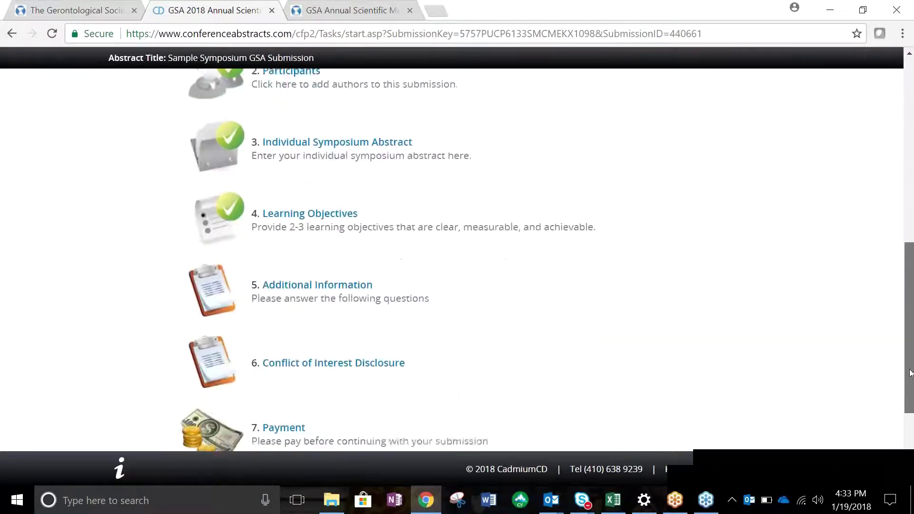
click(348, 291)
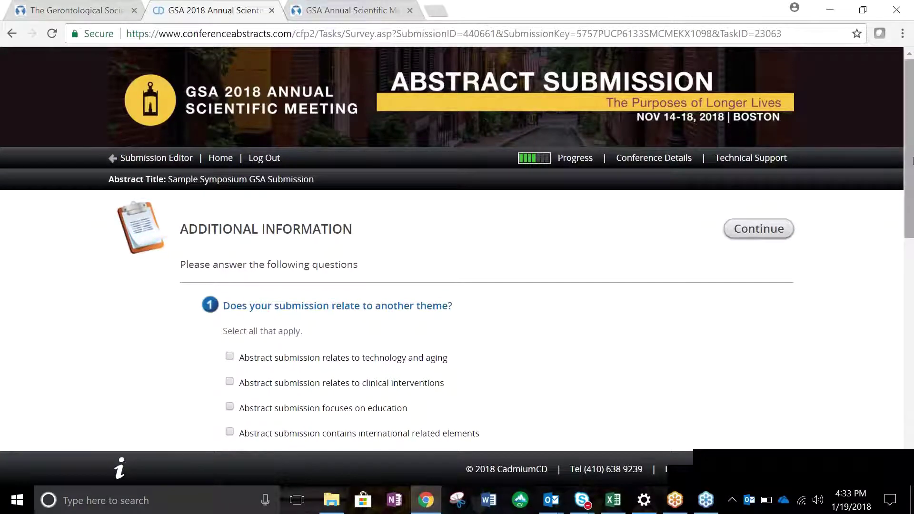
drag(910, 164, 913, 370)
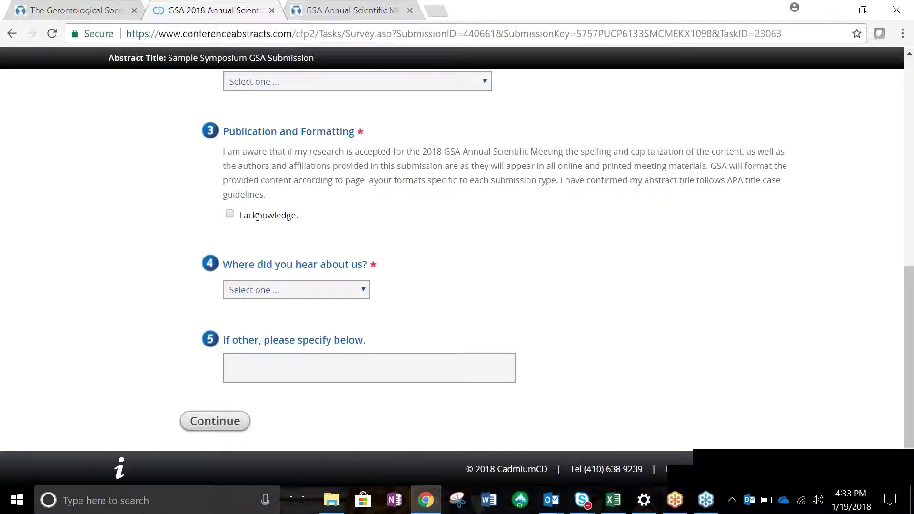
click(295, 290)
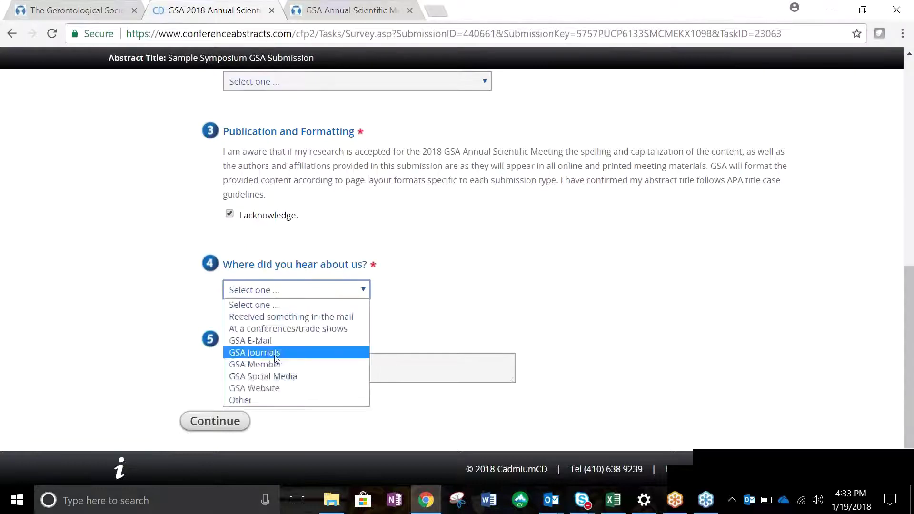
click(274, 364)
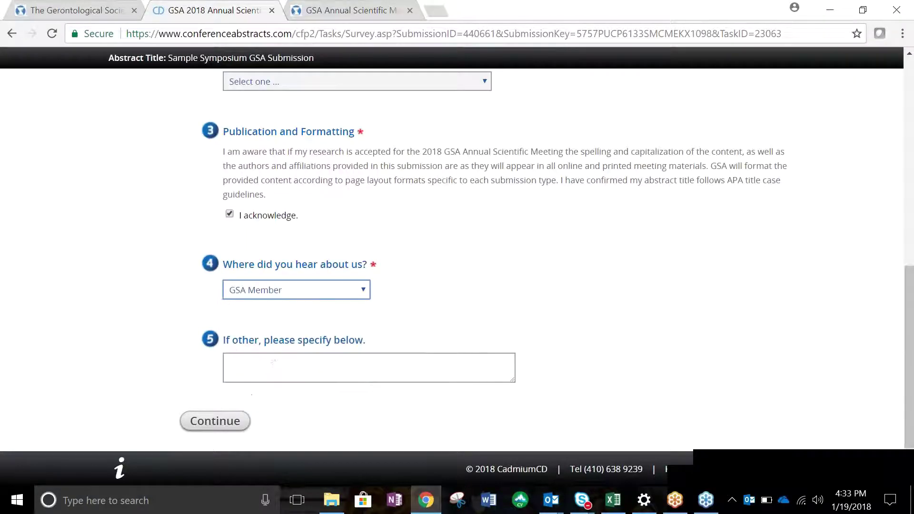
click(229, 423)
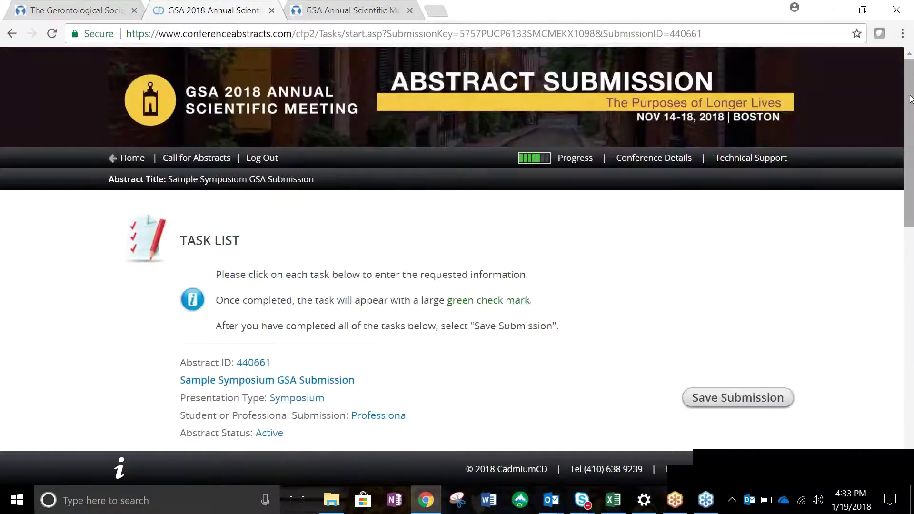
Open the second participant's Conflict of Interest Disclosure form.
drag(910, 99, 912, 316)
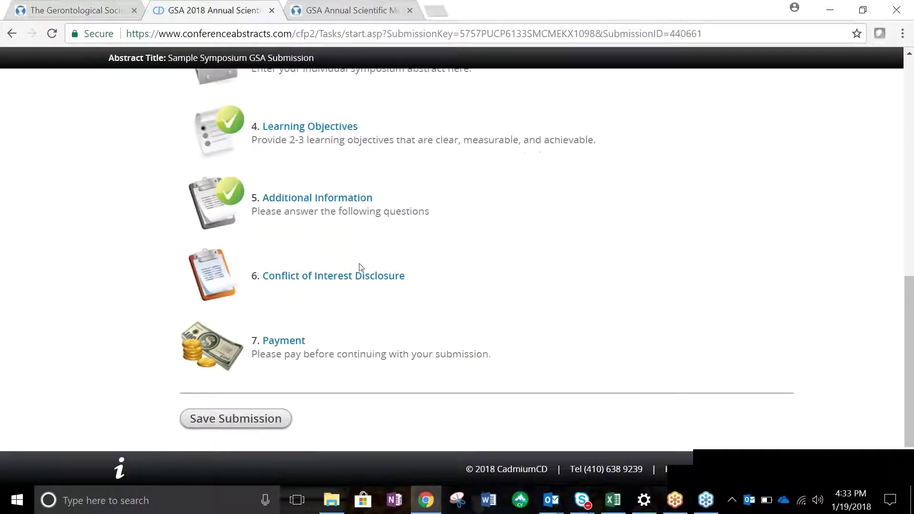
click(360, 275)
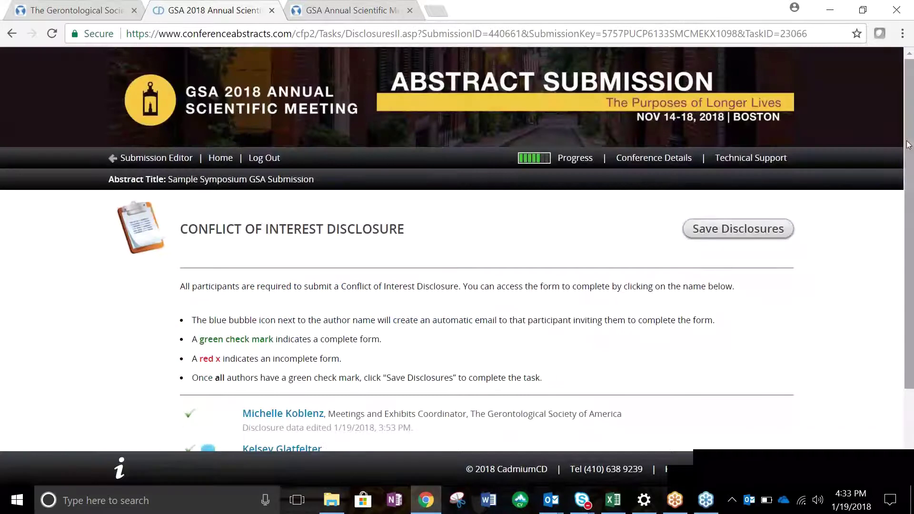
scroll(912, 145, down, 2)
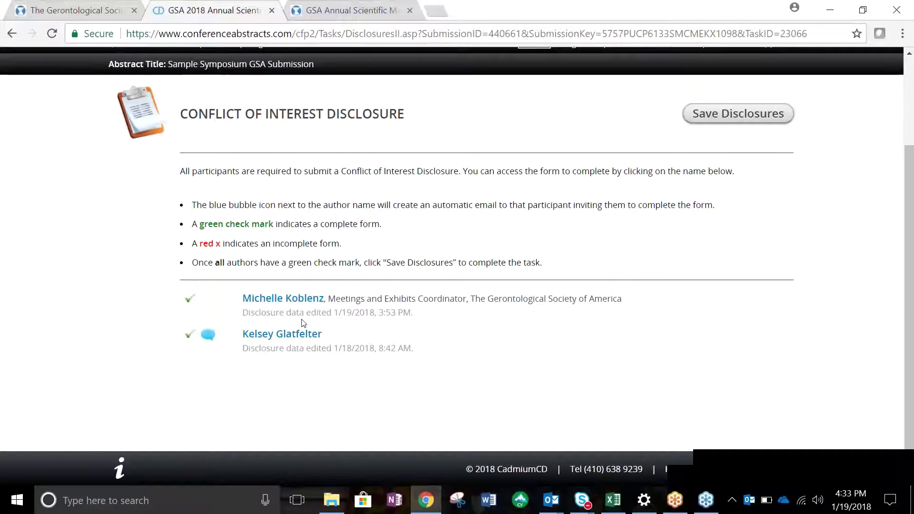
click(209, 342)
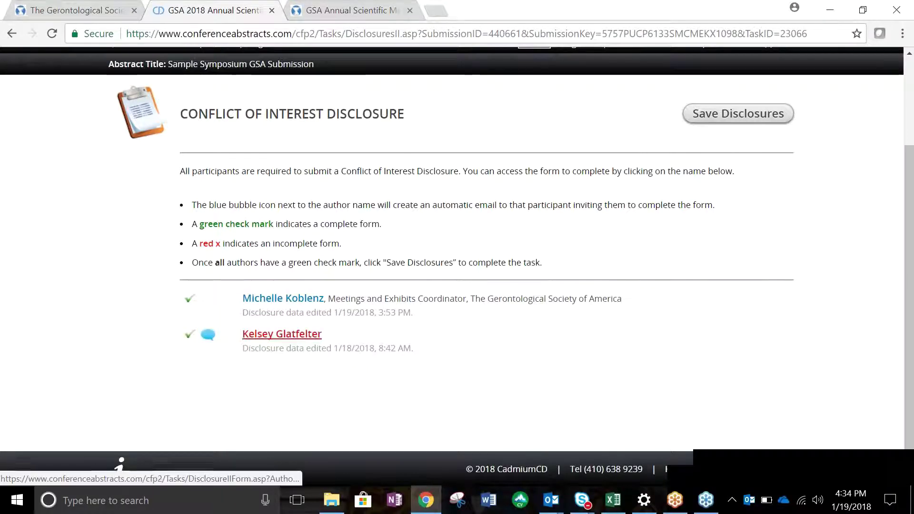
click(282, 335)
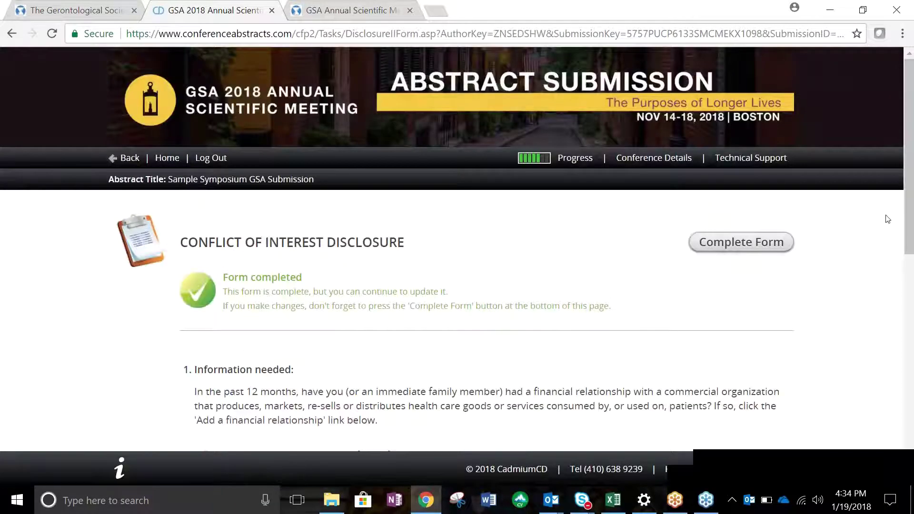
Sign the disclosure electronically and complete the form.
drag(910, 213, 911, 379)
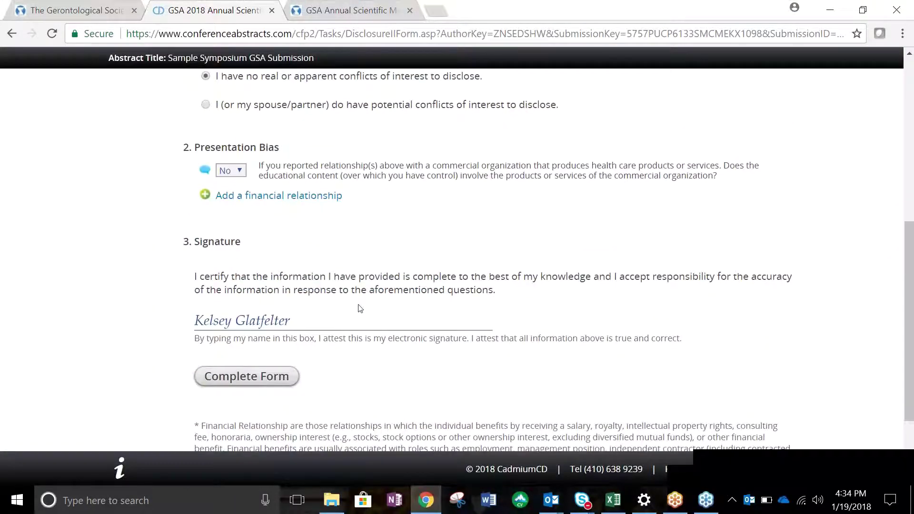
click(285, 322)
click(295, 386)
click(294, 385)
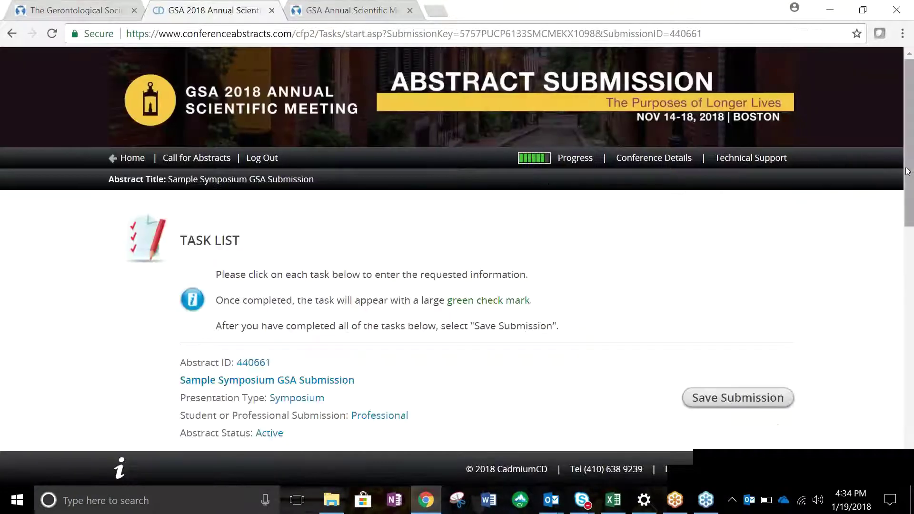
Open the Payment task and review the listed submission fees.
drag(910, 174, 900, 379)
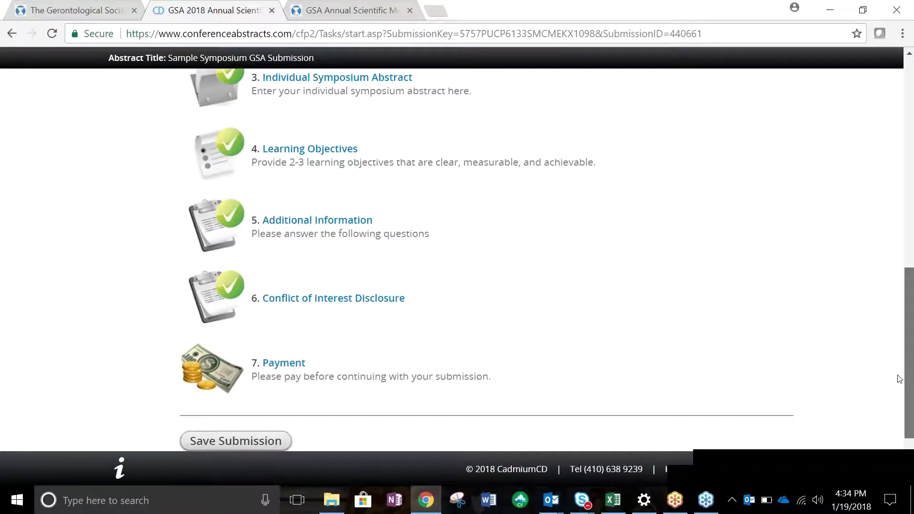
scroll(900, 379, down, 2)
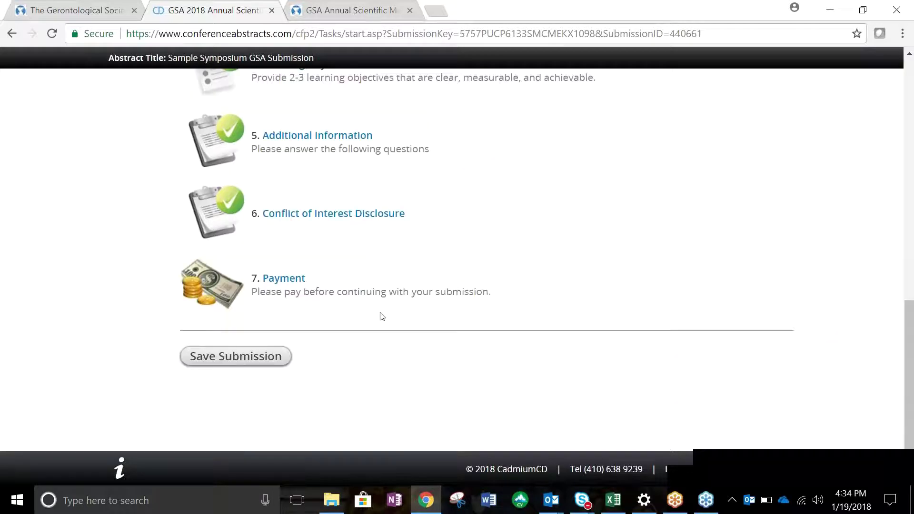
click(283, 278)
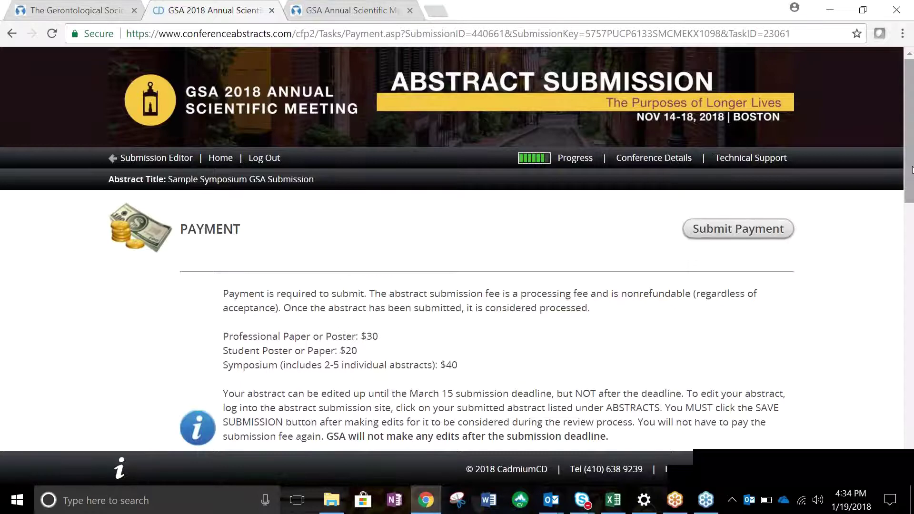
drag(912, 170, 912, 224)
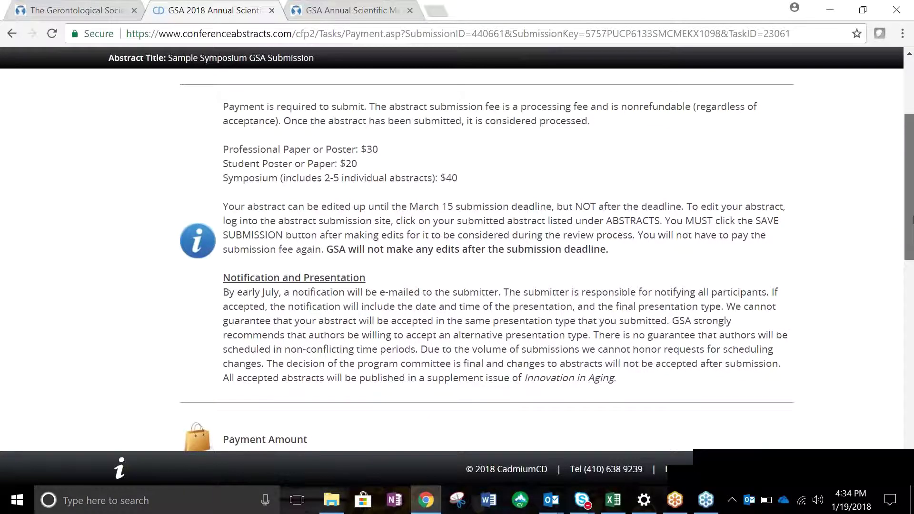
scroll(912, 220, up, 2)
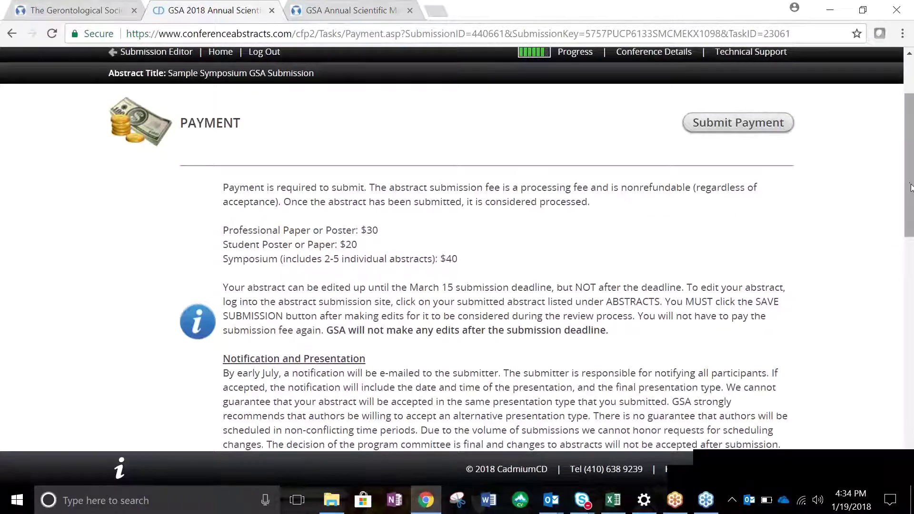
drag(911, 187, 912, 194)
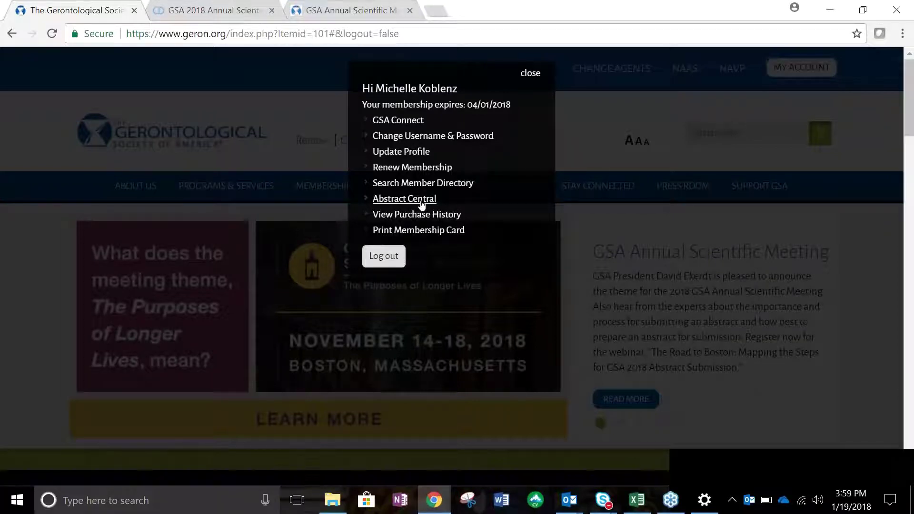
Go to Abstract Central and open the submitted Sample Paper Submission's task list.
click(421, 204)
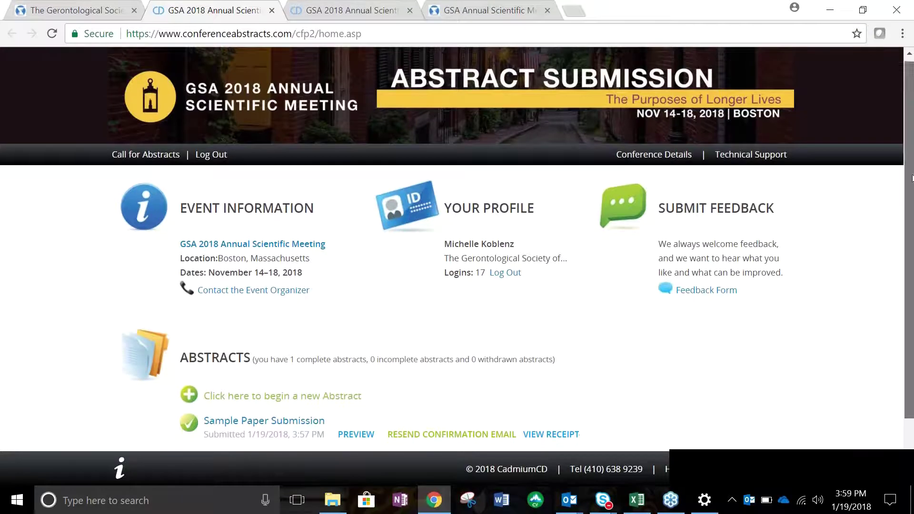
drag(910, 163, 913, 247)
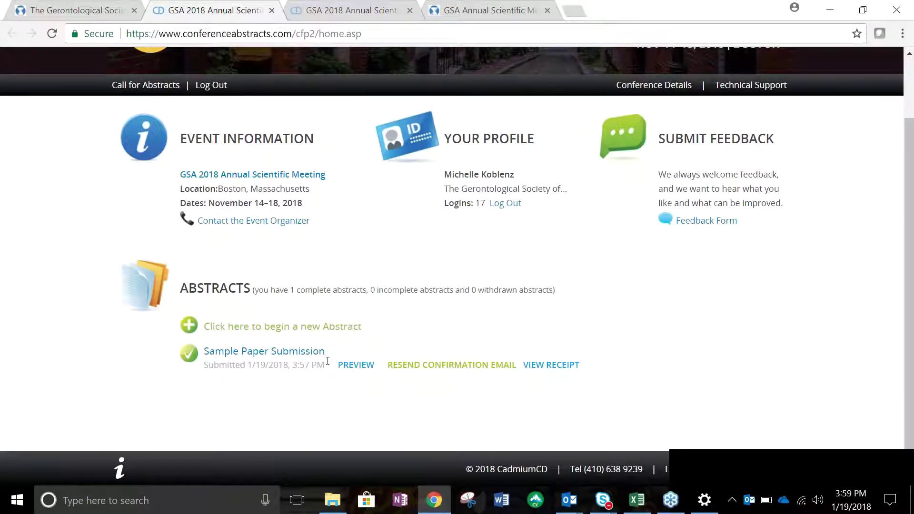
click(319, 354)
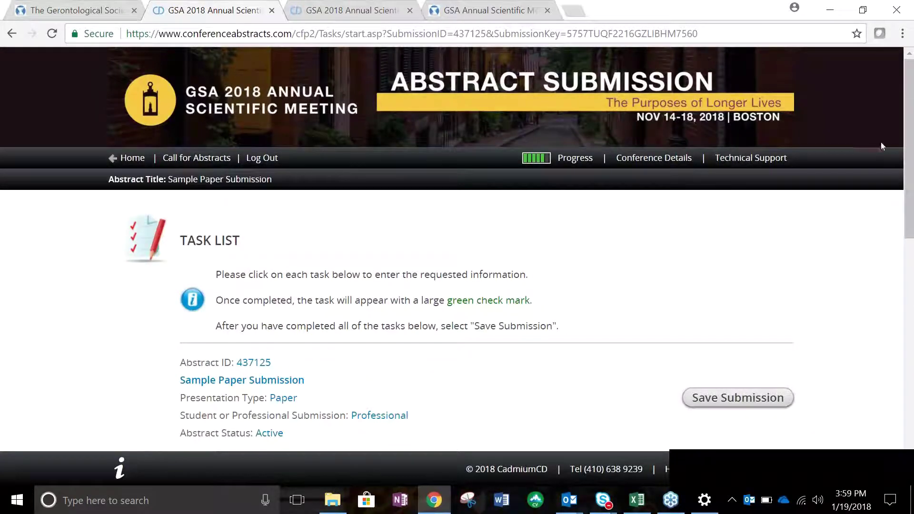
drag(909, 143, 912, 165)
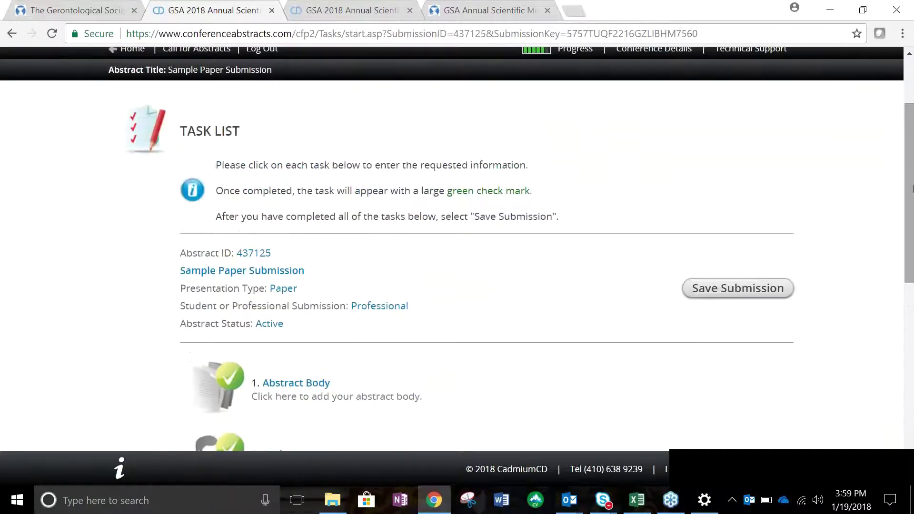
Switch to the GSA Annual Scientific Meeting page listing the March 15 deadline.
click(511, 15)
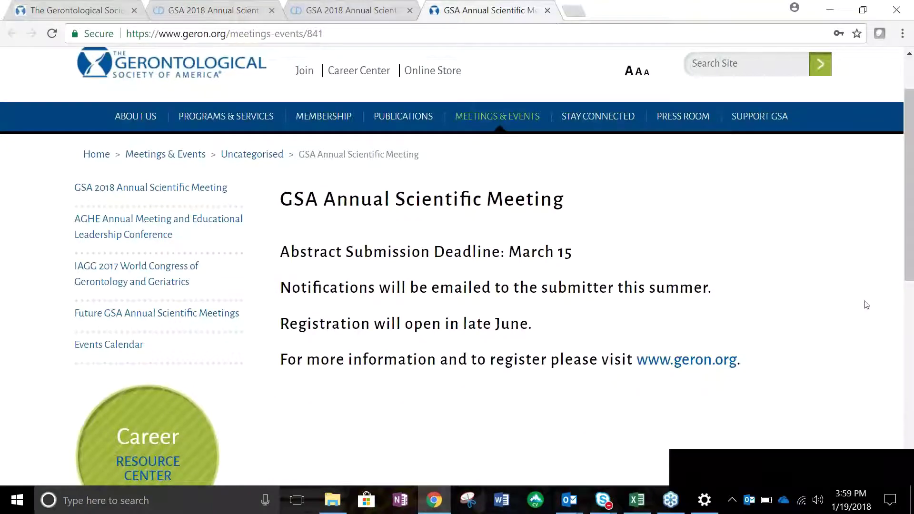